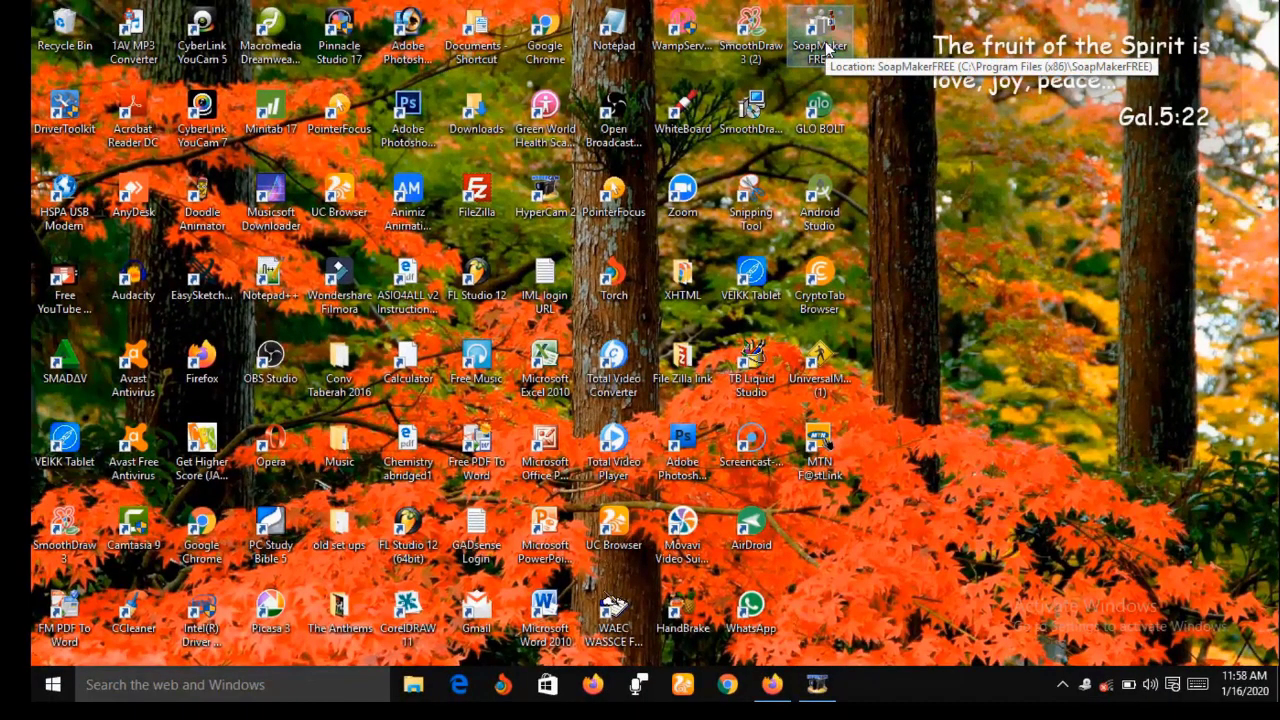
# Launch SoapMaker FREE, dismiss the startup tip, and create a new Solid Soap (NaOH) recipe
pyautogui.doubleClick(826, 47)
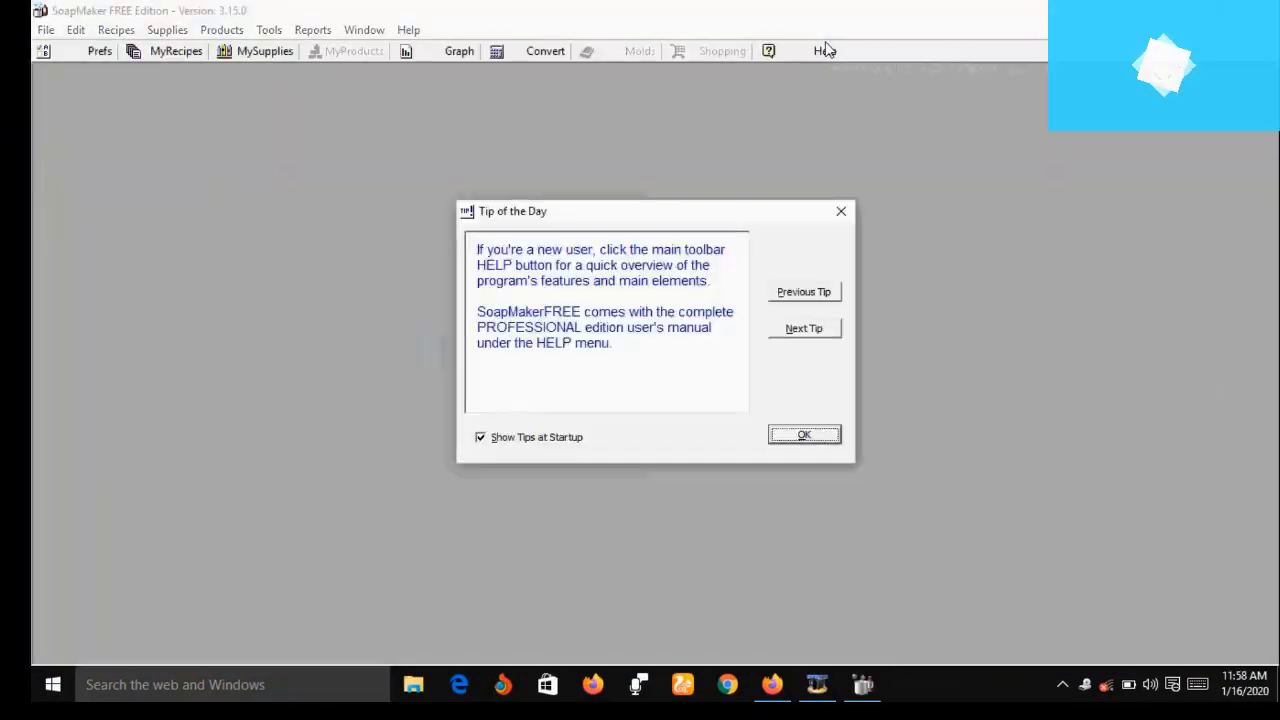
pyautogui.click(841, 211)
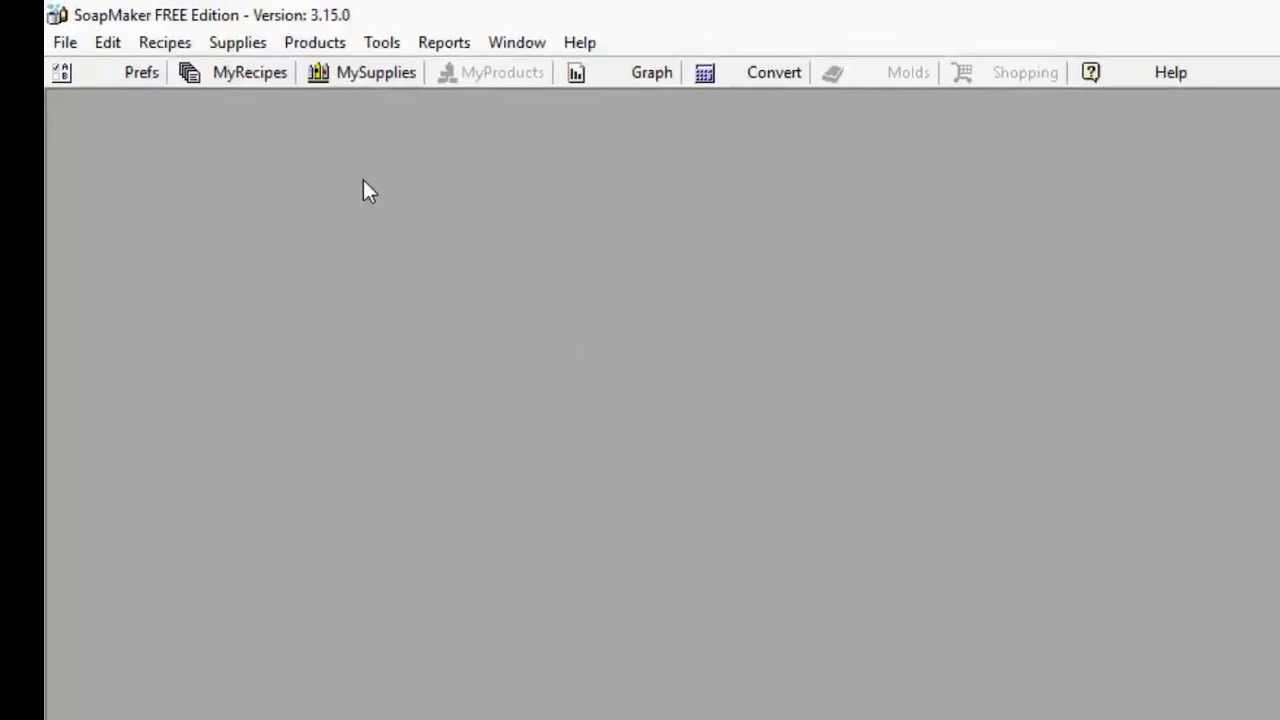
pyautogui.click(246, 72)
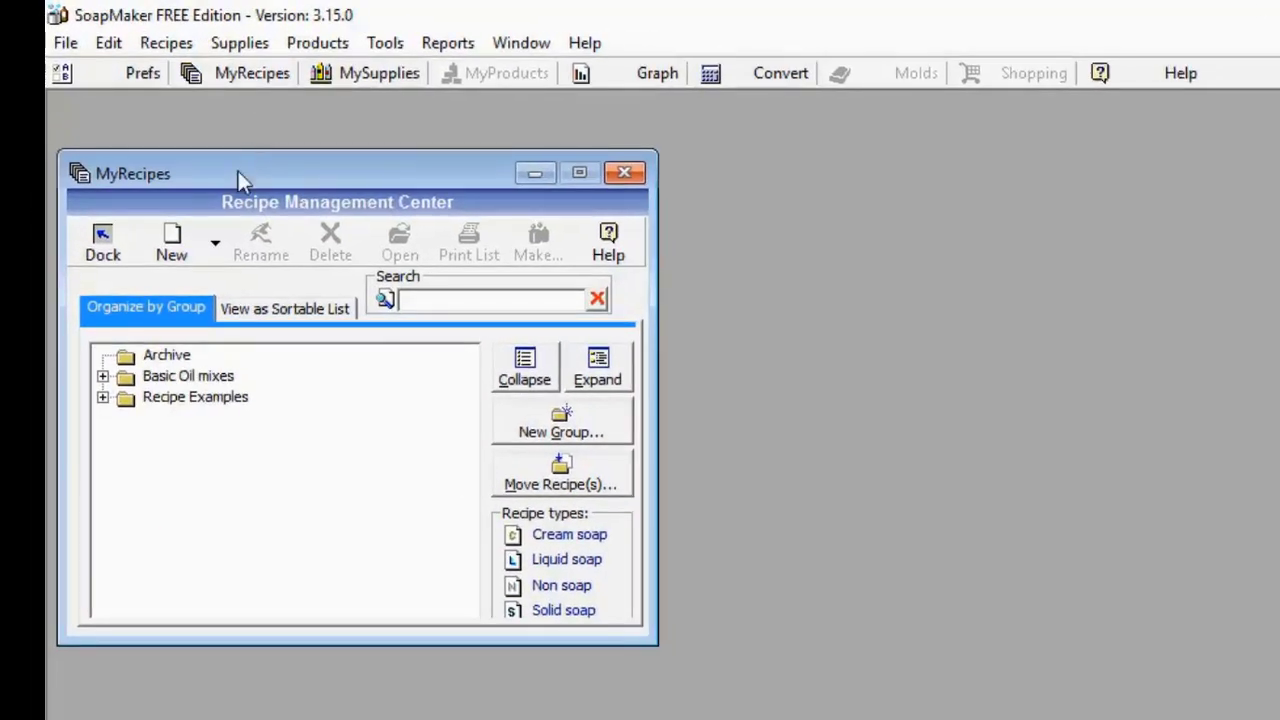
pyautogui.click(216, 248)
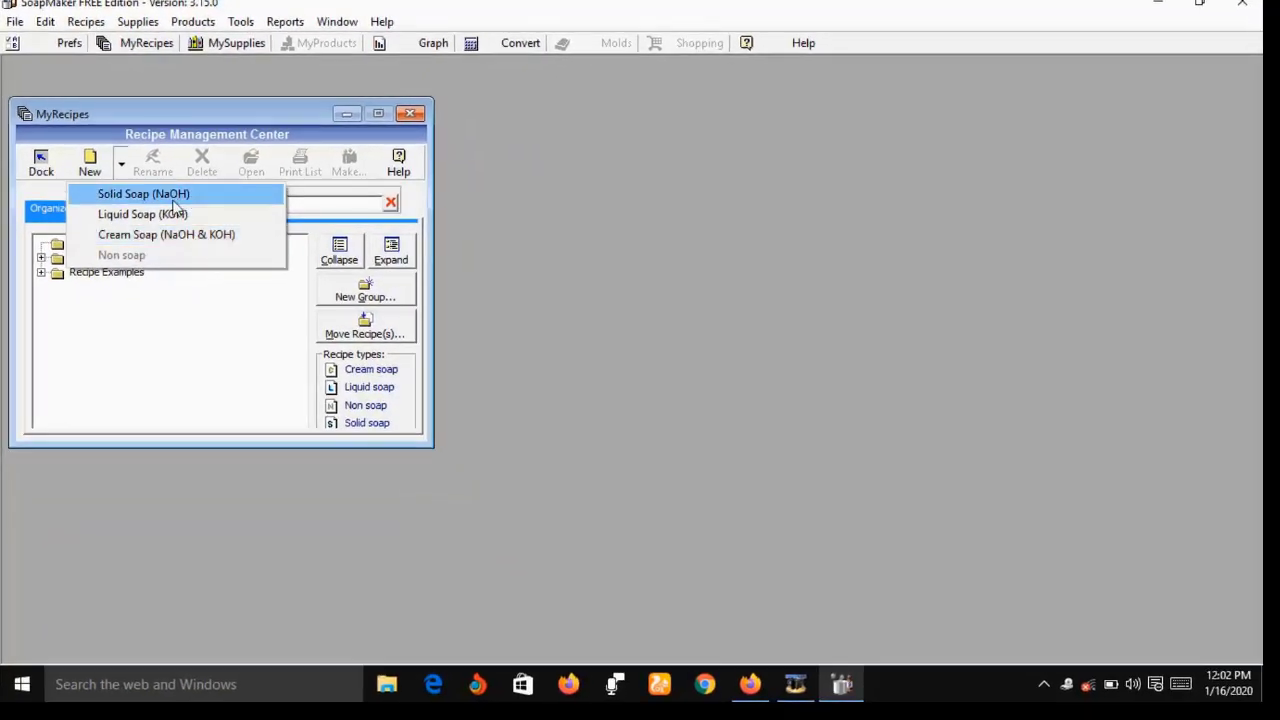
pyautogui.click(174, 196)
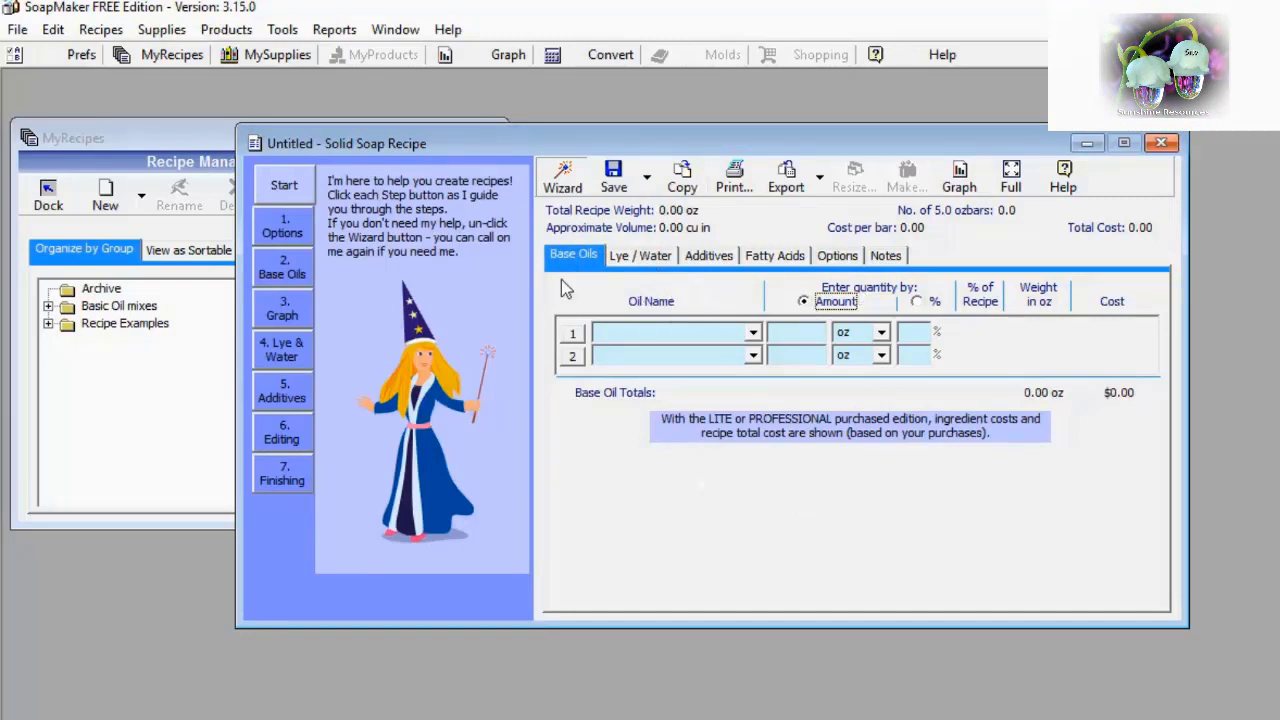
# Set the recipe's water volume and recipe volume units to ml and its calculated weight units to gr
pyautogui.click(836, 257)
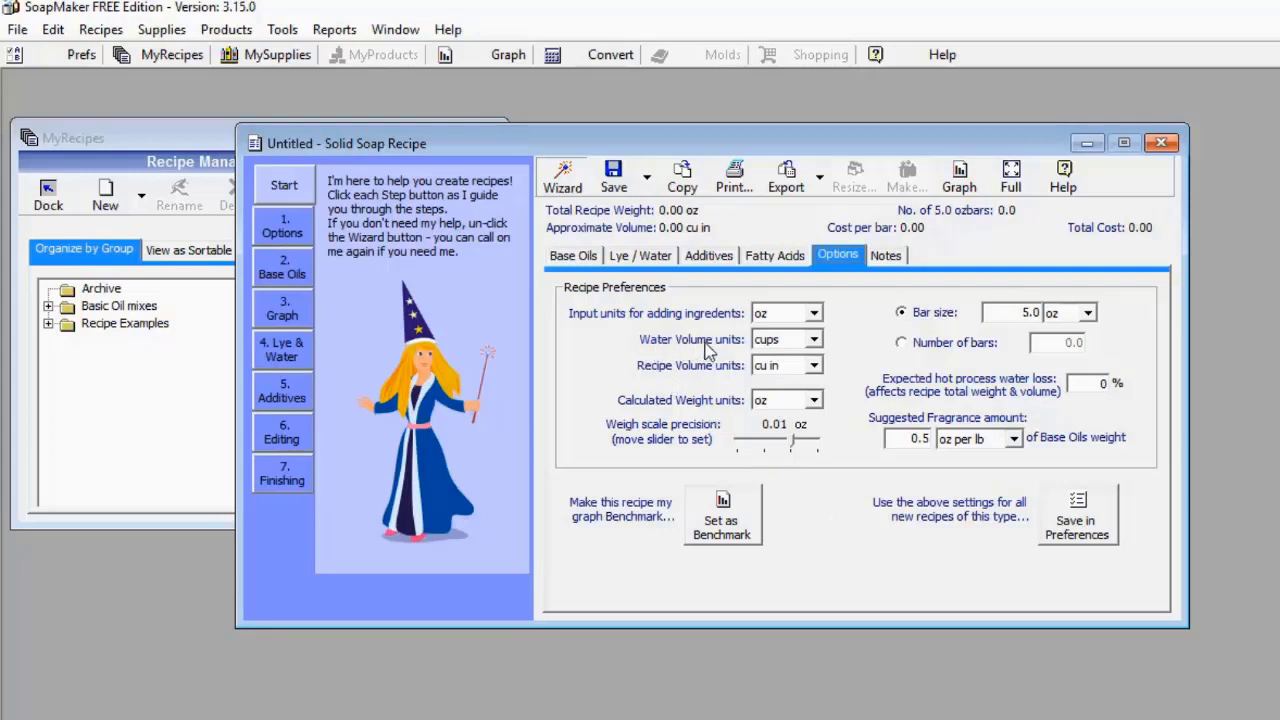
pyautogui.click(815, 340)
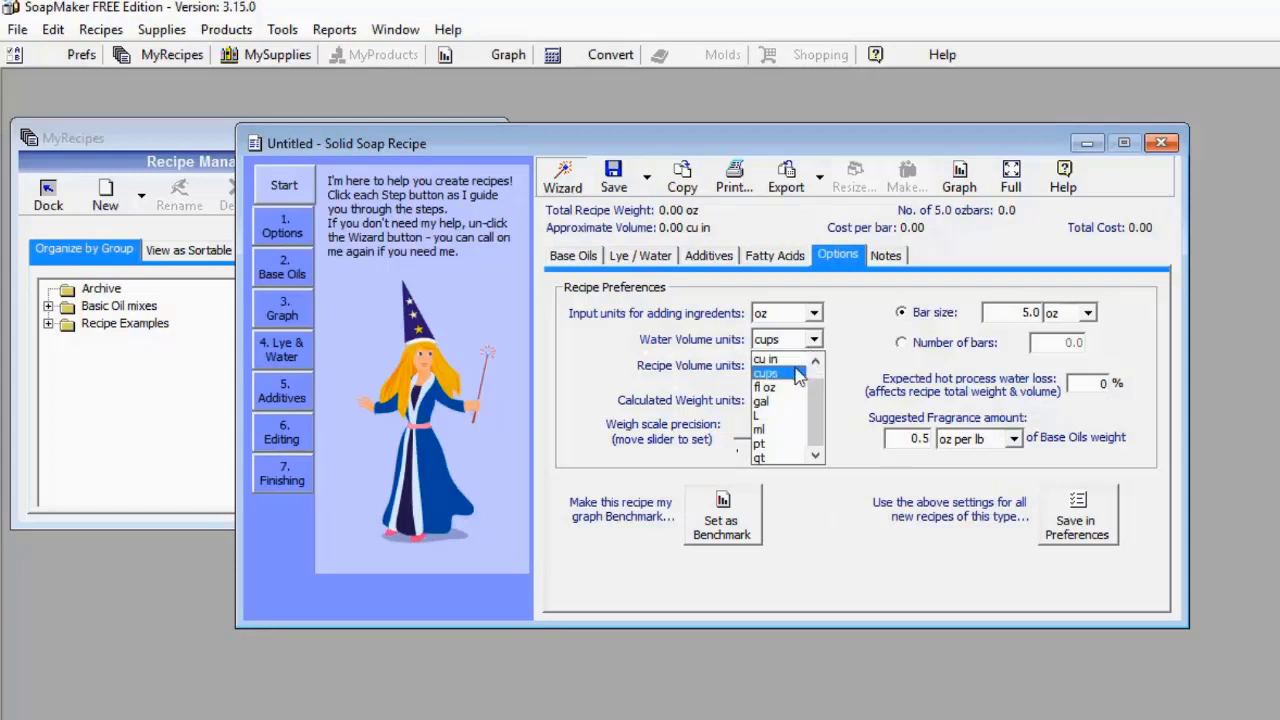
pyautogui.click(782, 430)
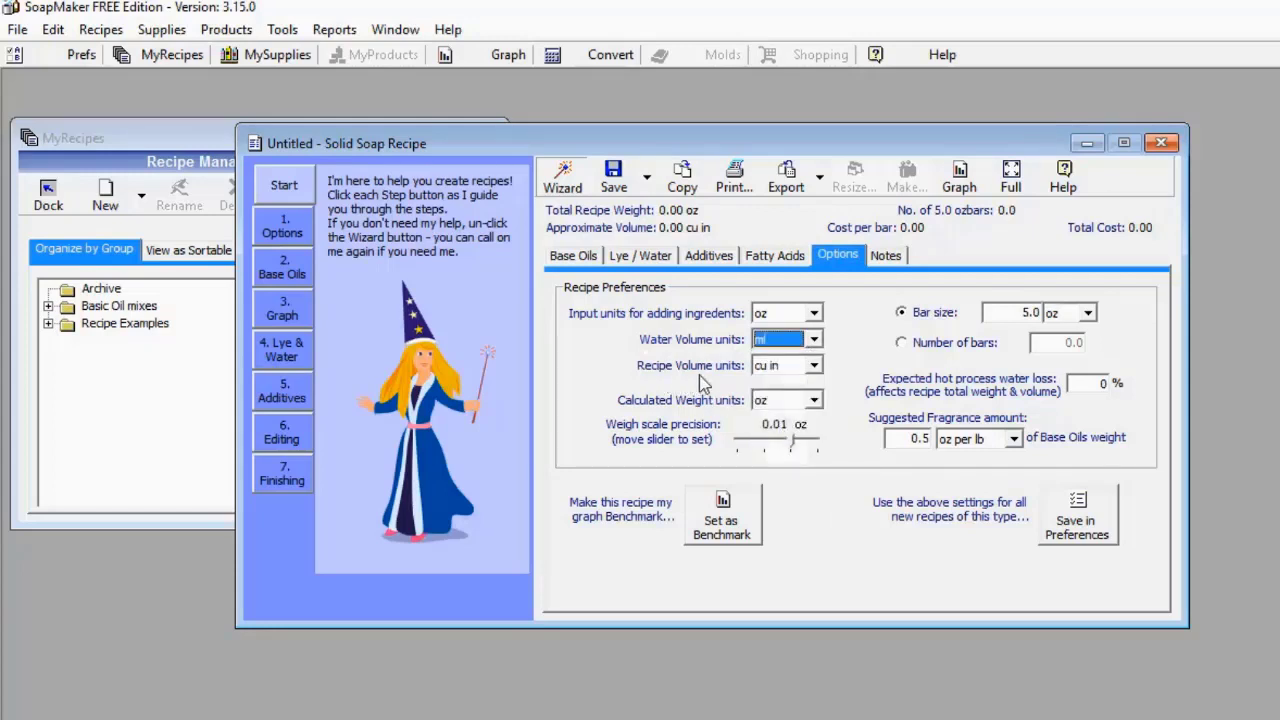
pyautogui.click(815, 367)
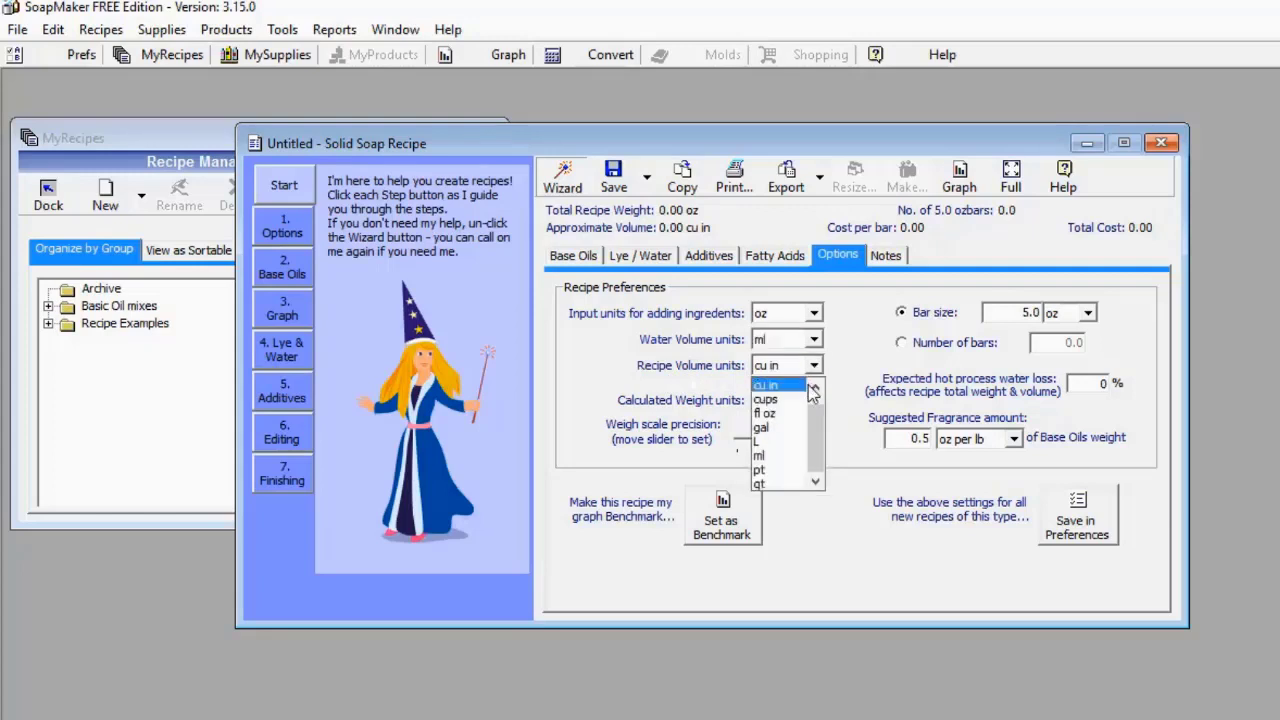
pyautogui.click(787, 459)
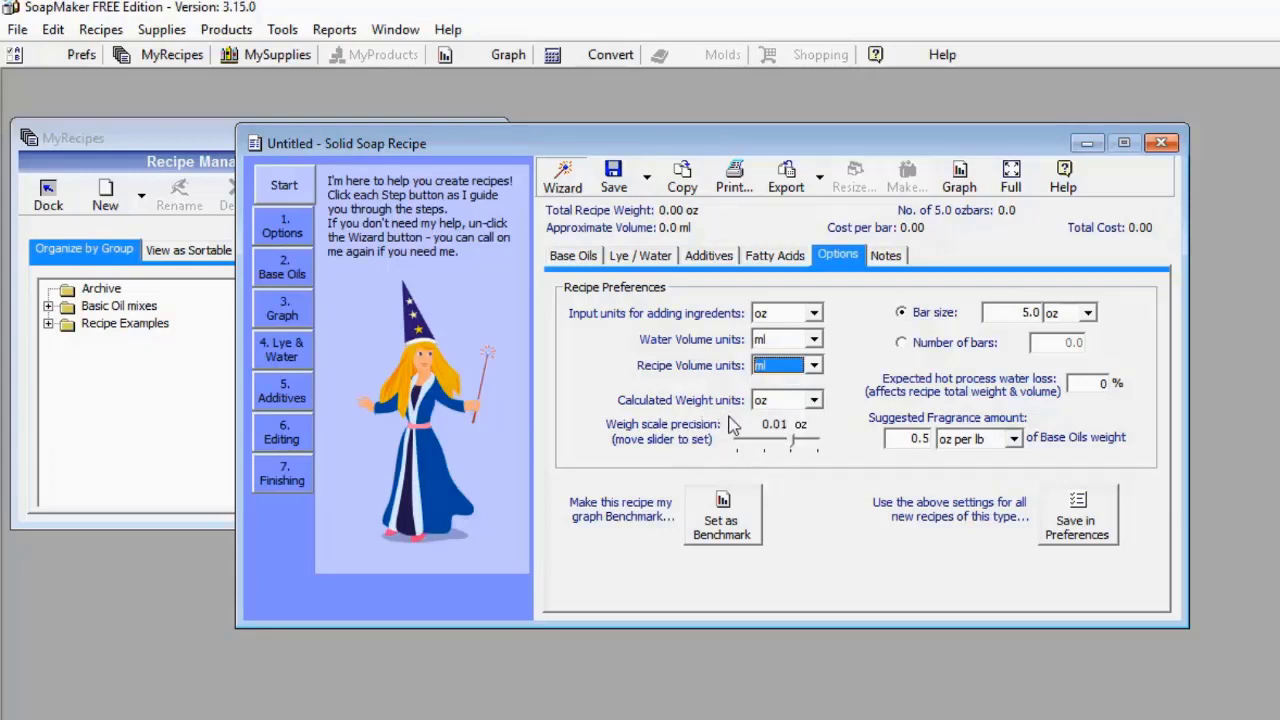
pyautogui.click(815, 400)
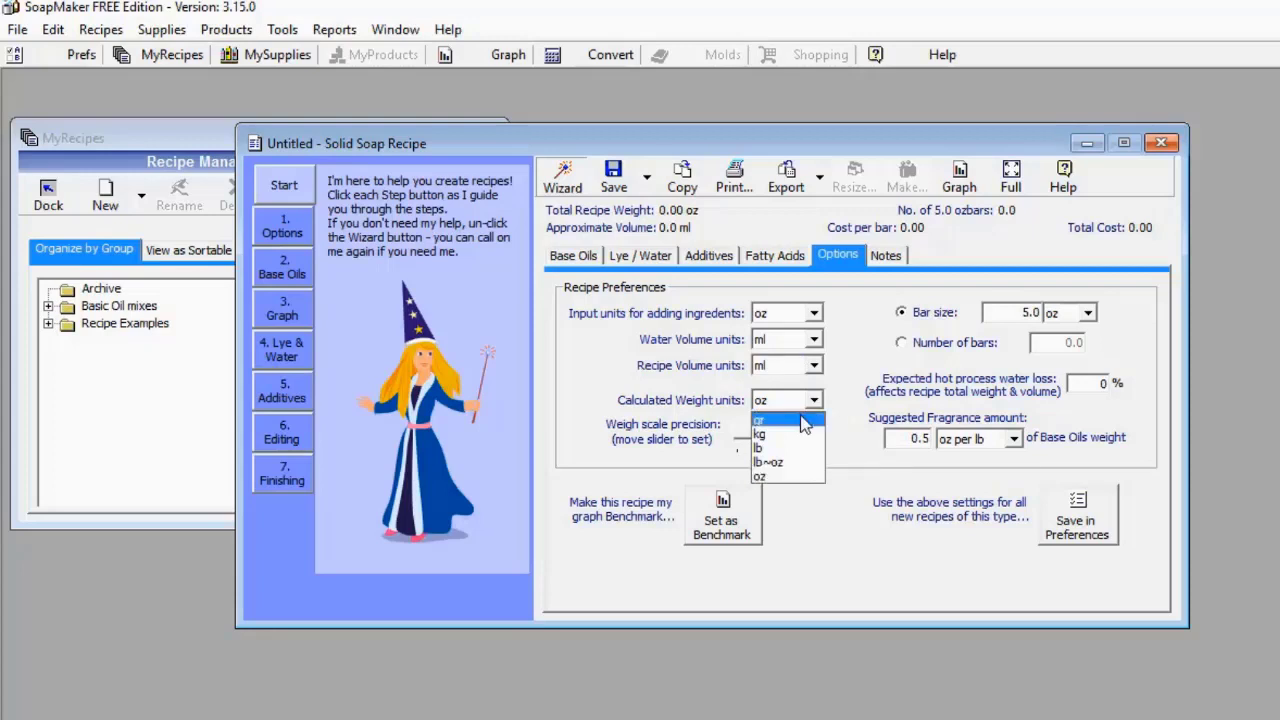
pyautogui.click(797, 421)
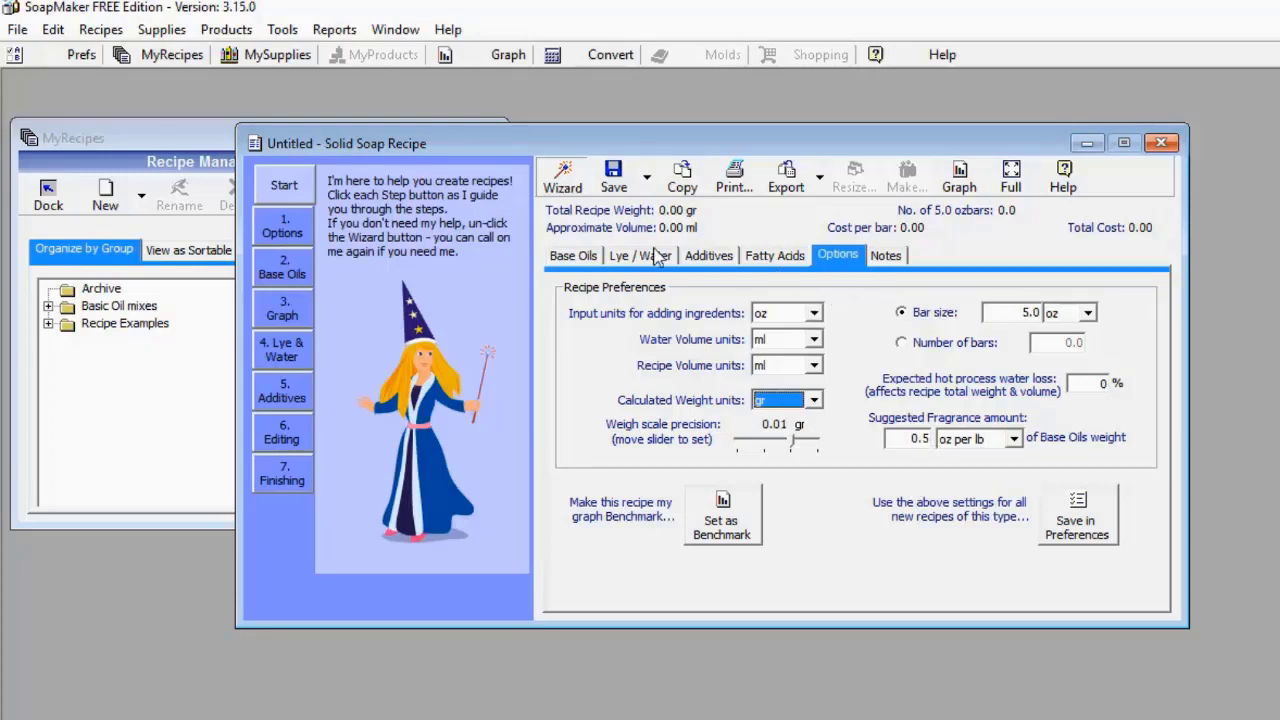
# Add Palm Kernel as the first base oil and Olive as the second
pyautogui.click(566, 262)
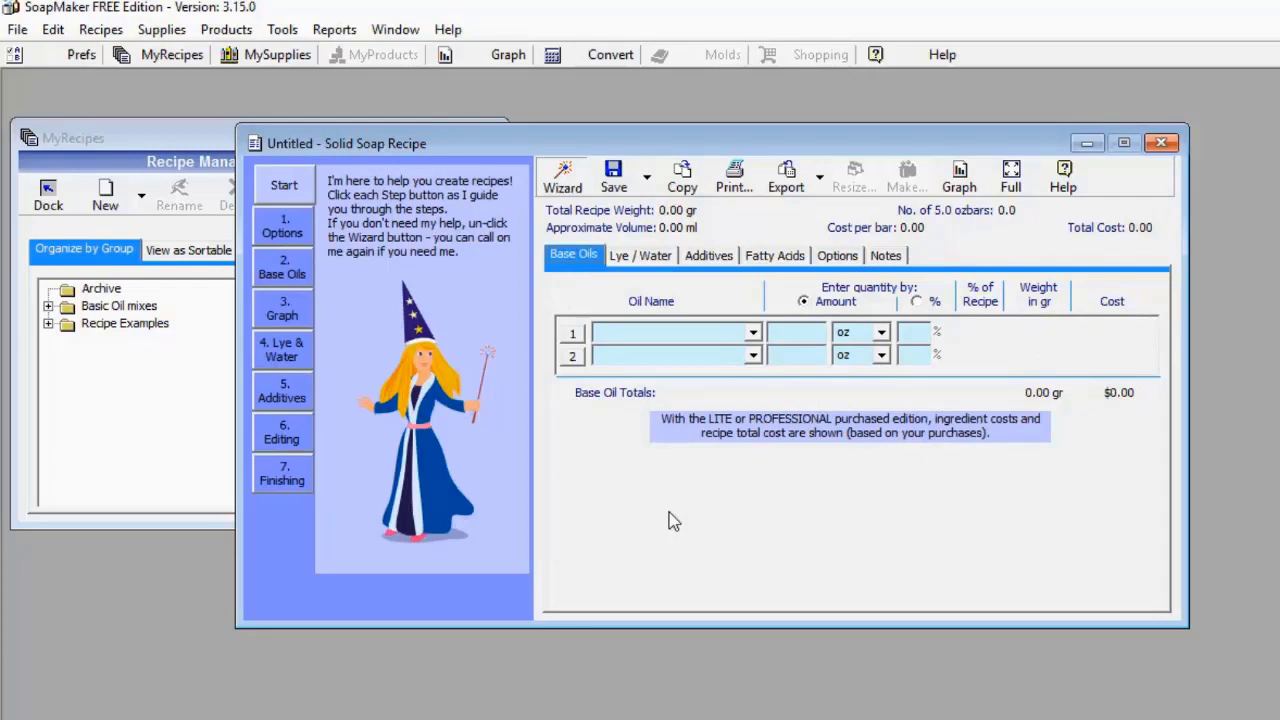
pyautogui.click(753, 333)
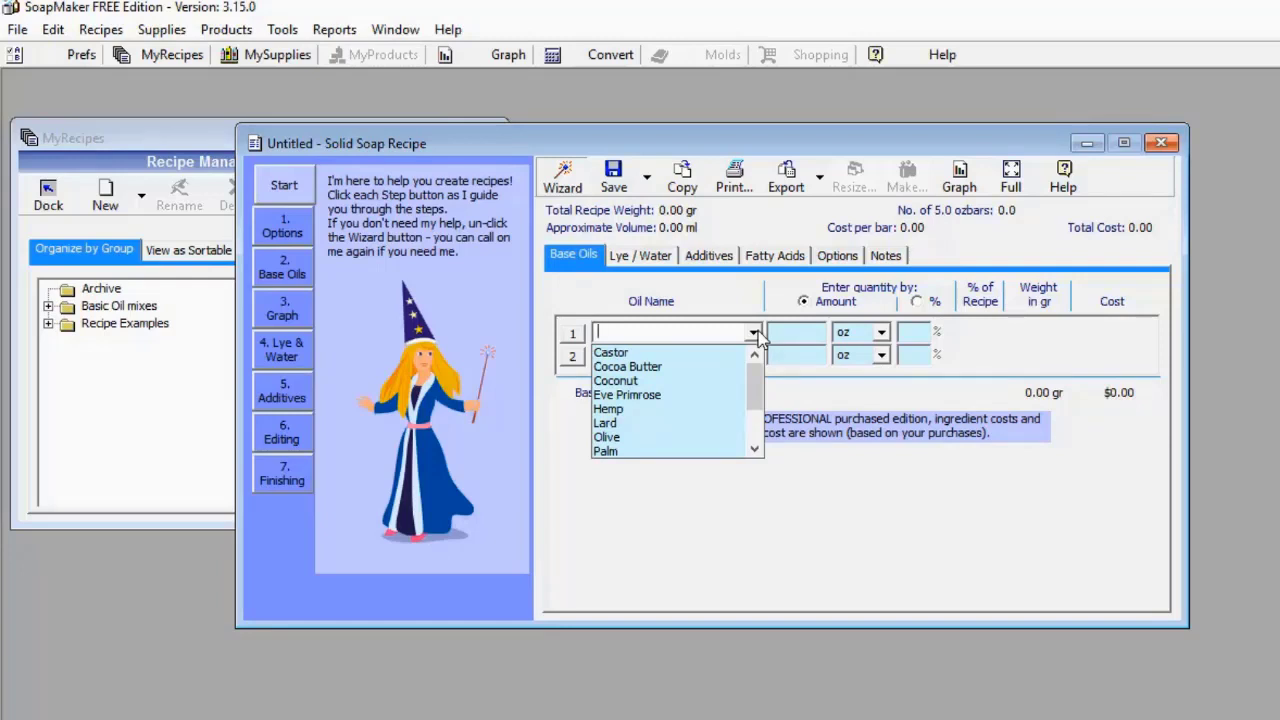
pyautogui.moveTo(757, 374)
pyautogui.mouseDown()
pyautogui.moveTo(760, 412)
pyautogui.moveTo(760, 383)
pyautogui.moveTo(757, 396)
pyautogui.mouseUp()
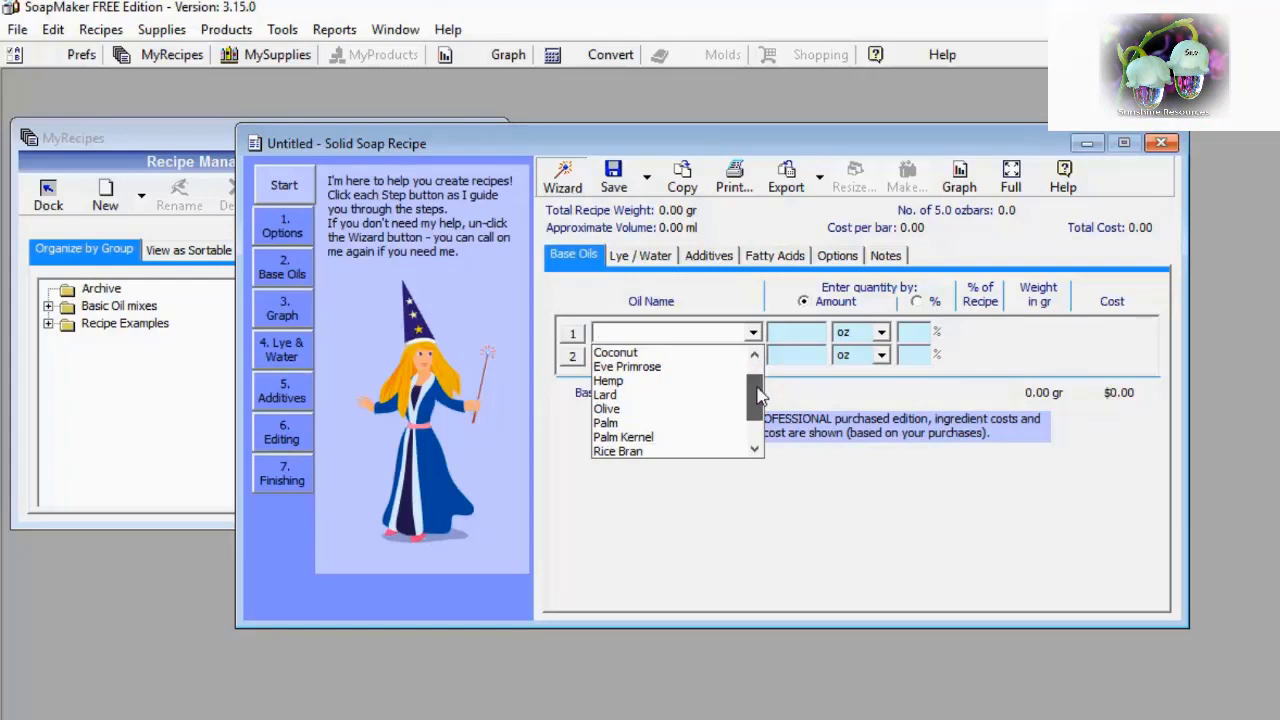
pyautogui.click(680, 437)
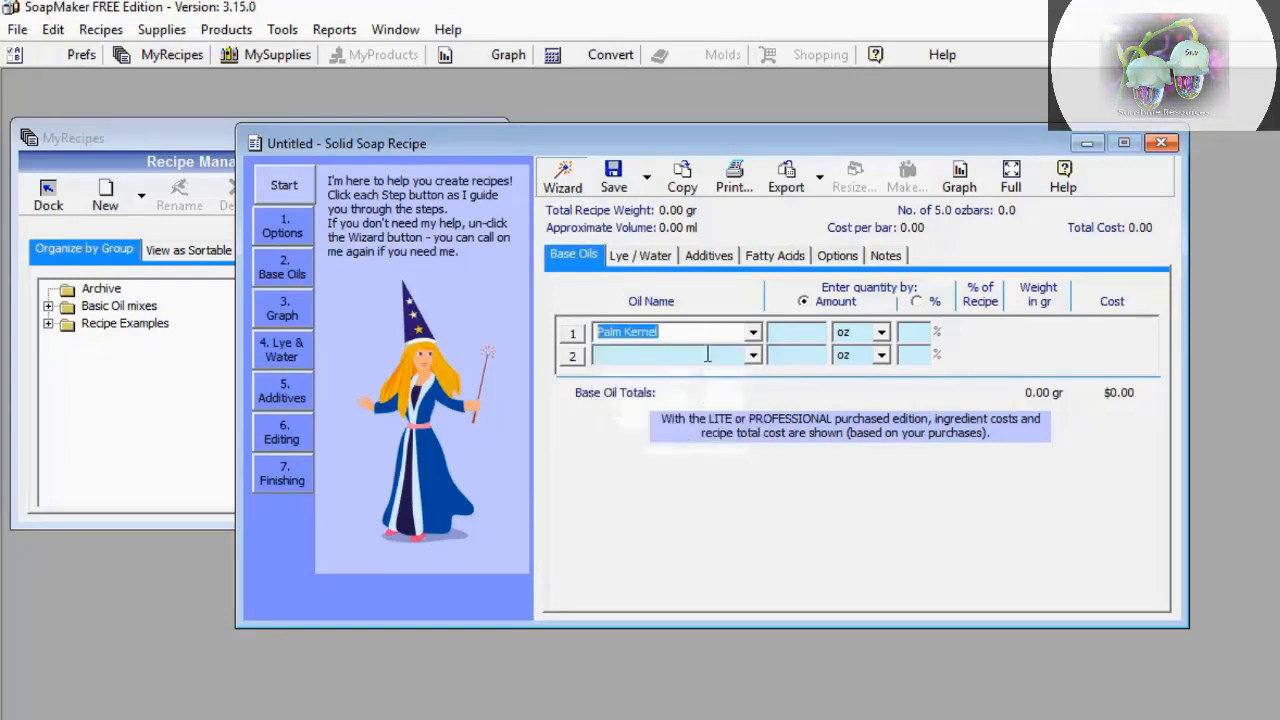
pyautogui.click(754, 356)
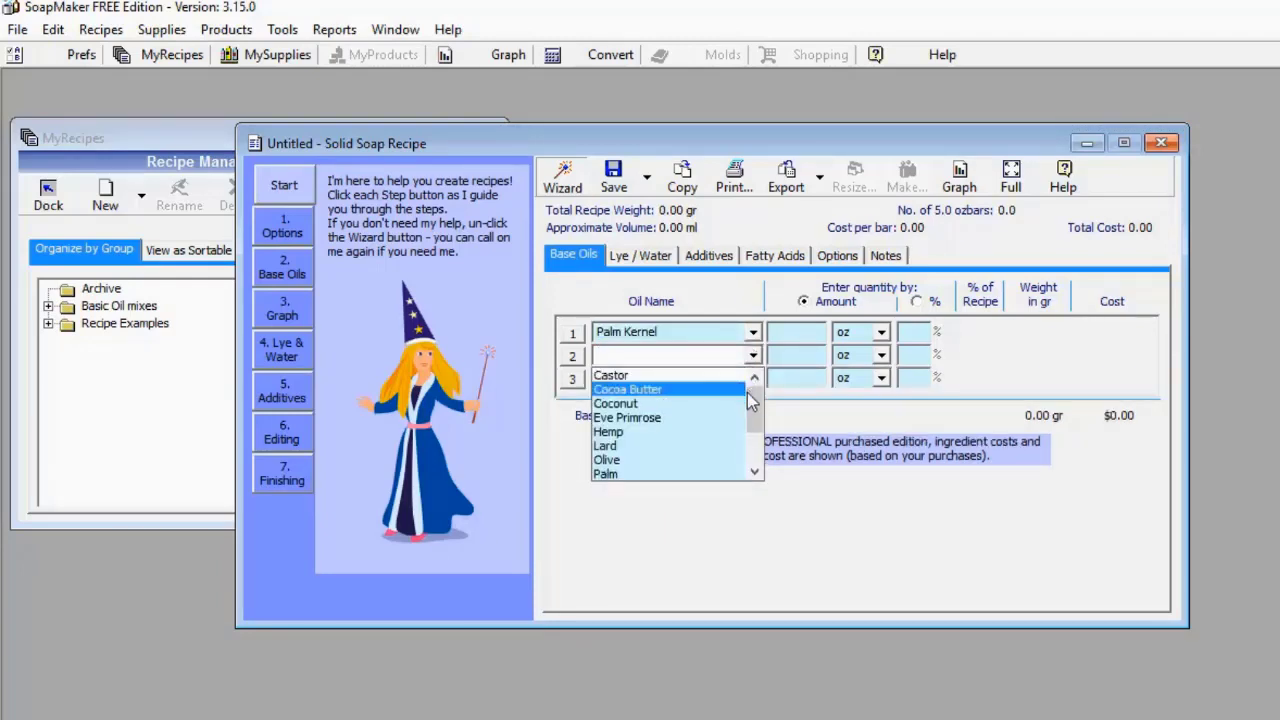
pyautogui.click(695, 461)
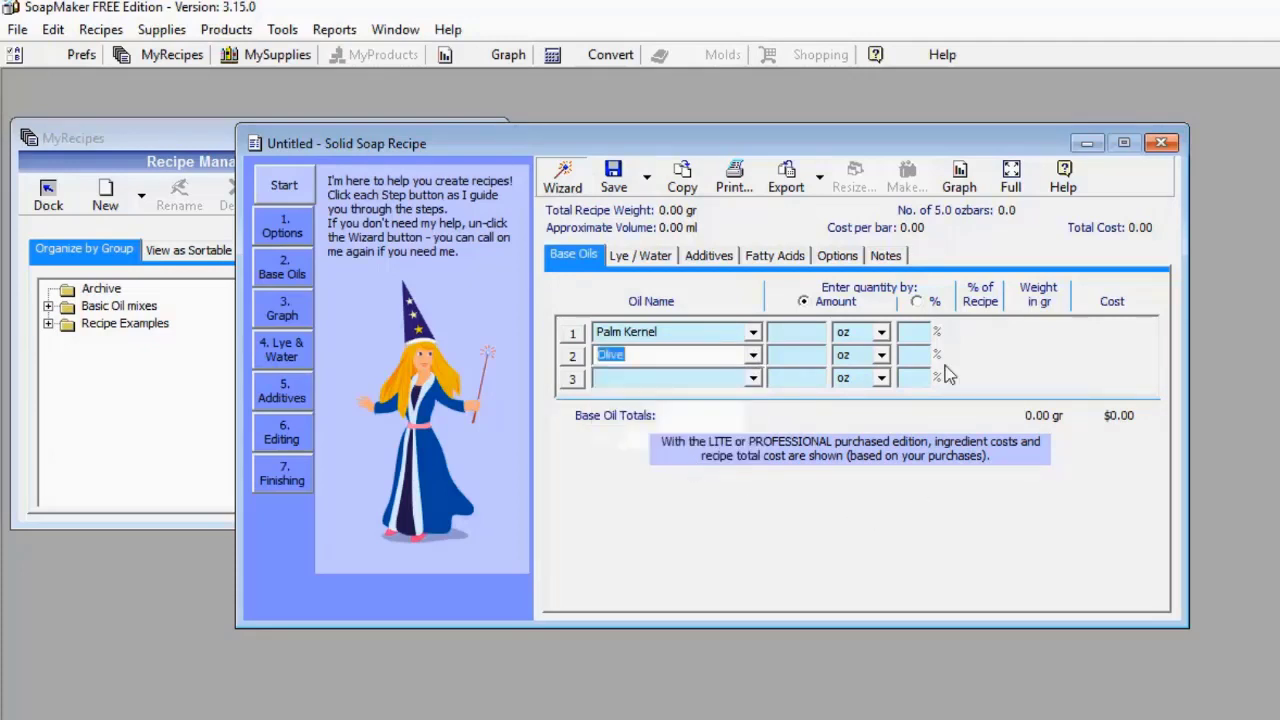
# Set the base oil amounts in ml, with 800 ml of Palm Kernel and 200 ml of Olive
pyautogui.click(791, 333)
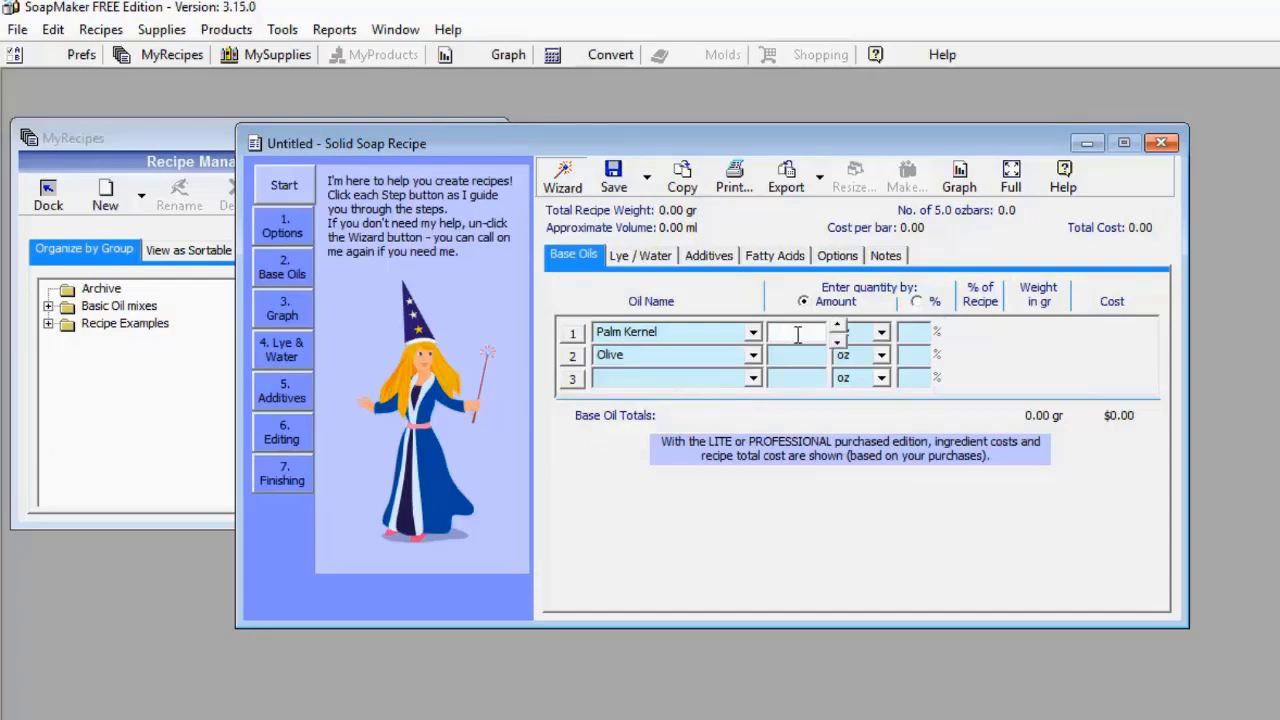
pyautogui.click(881, 333)
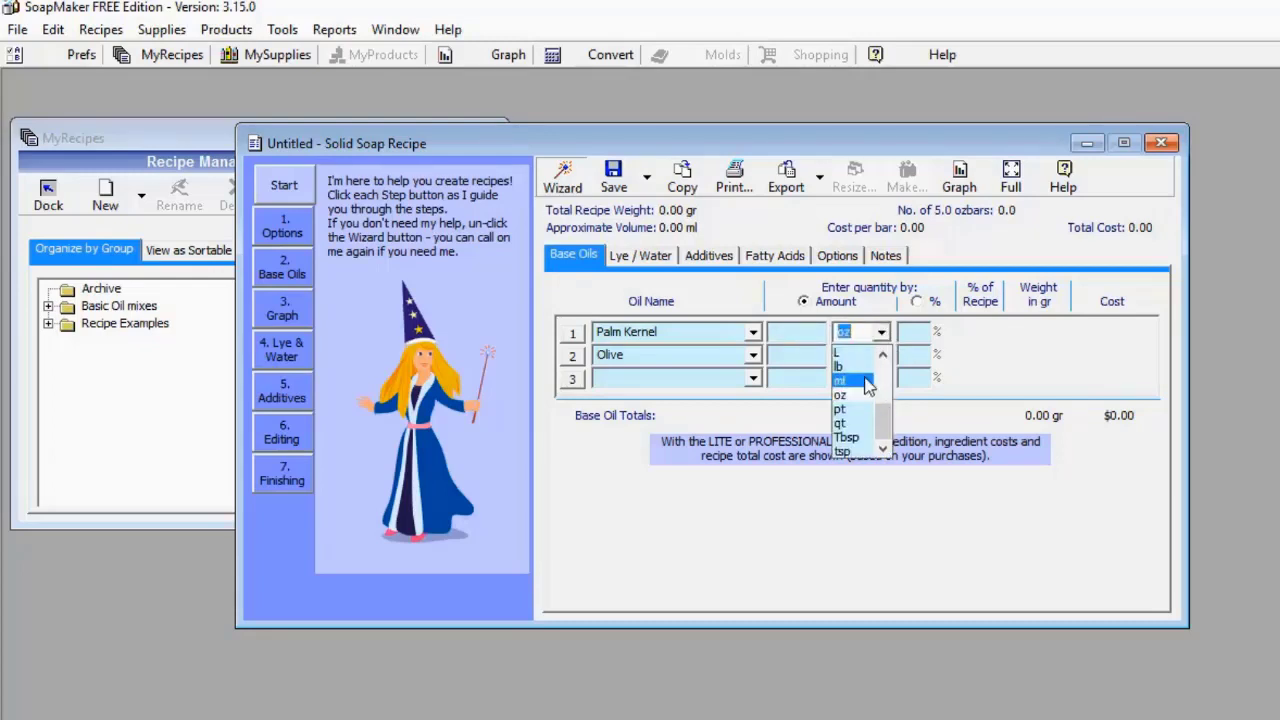
pyautogui.click(868, 387)
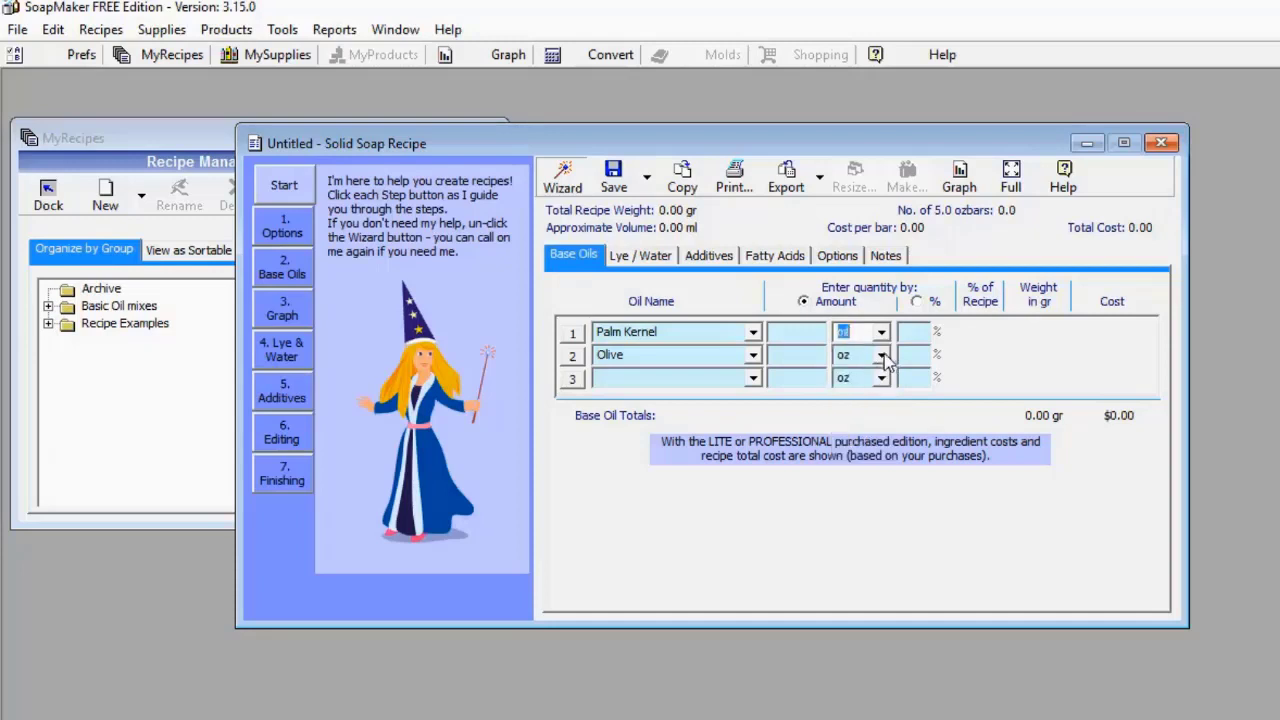
pyautogui.click(882, 358)
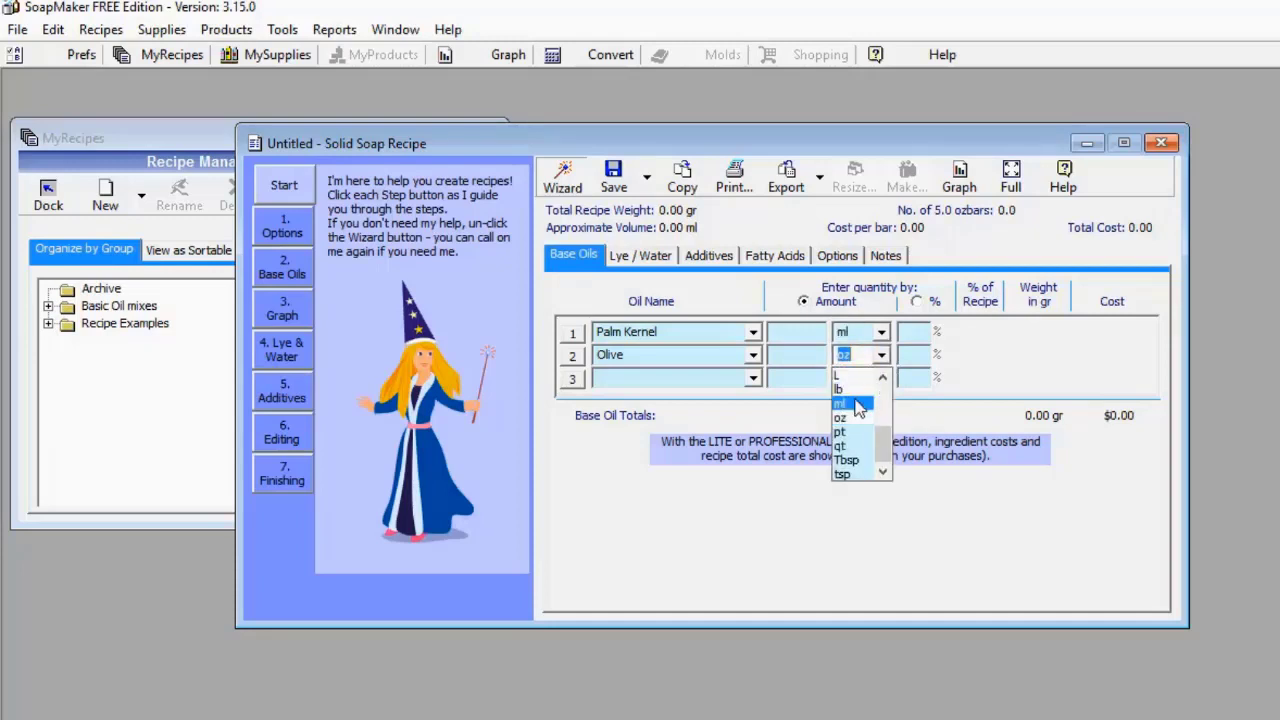
pyautogui.click(855, 401)
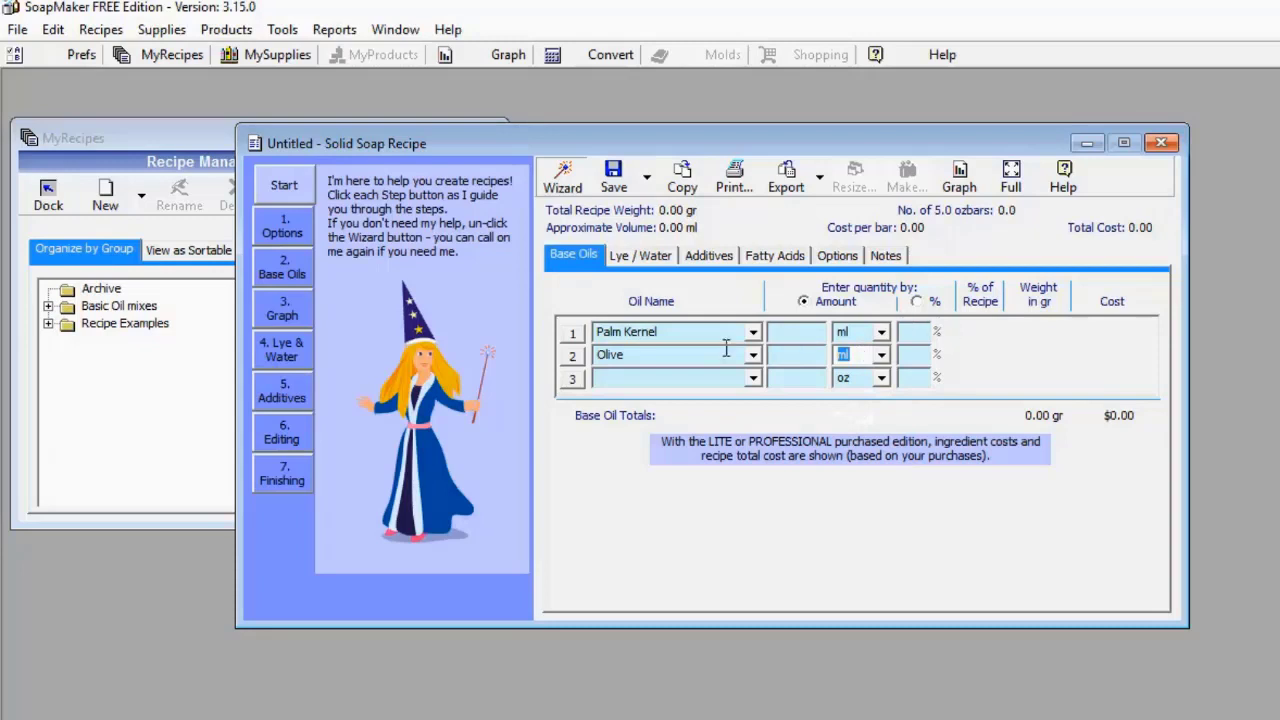
pyautogui.click(790, 333)
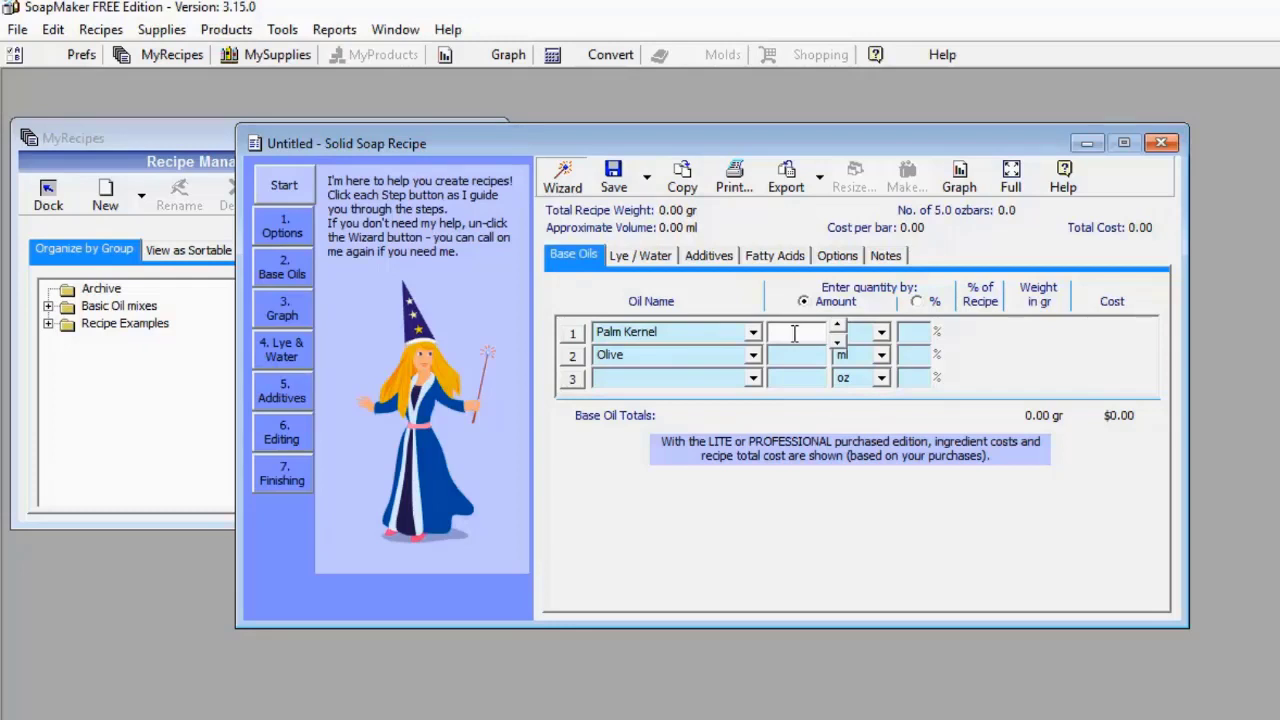
pyautogui.write('800')
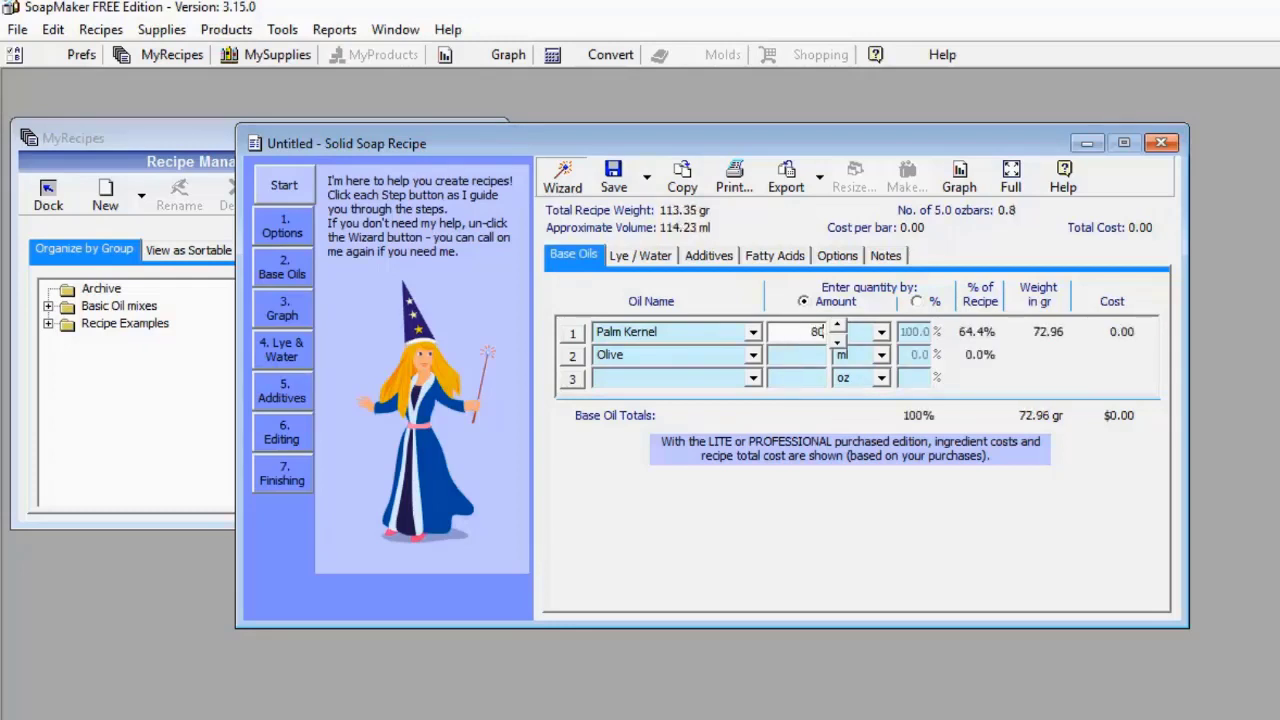
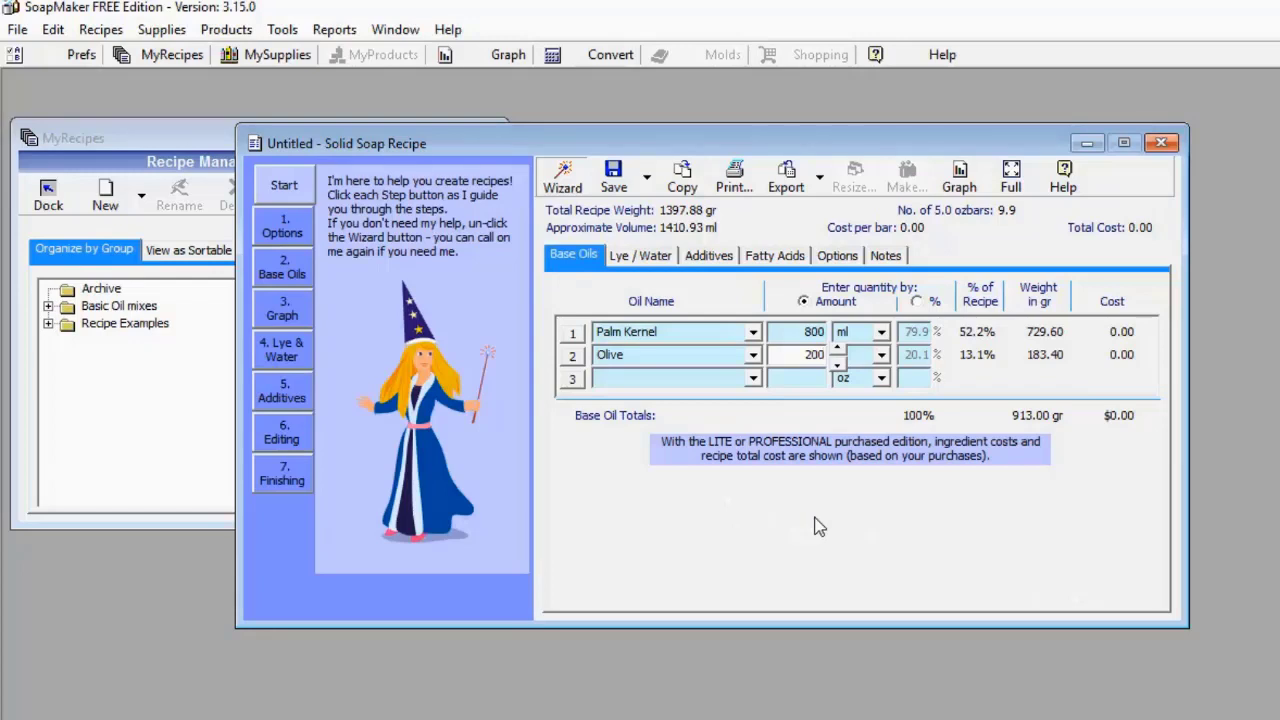
# Switch the water adjustment method to Water/Lye Ratio and set the ratio to 300
pyautogui.click(633, 258)
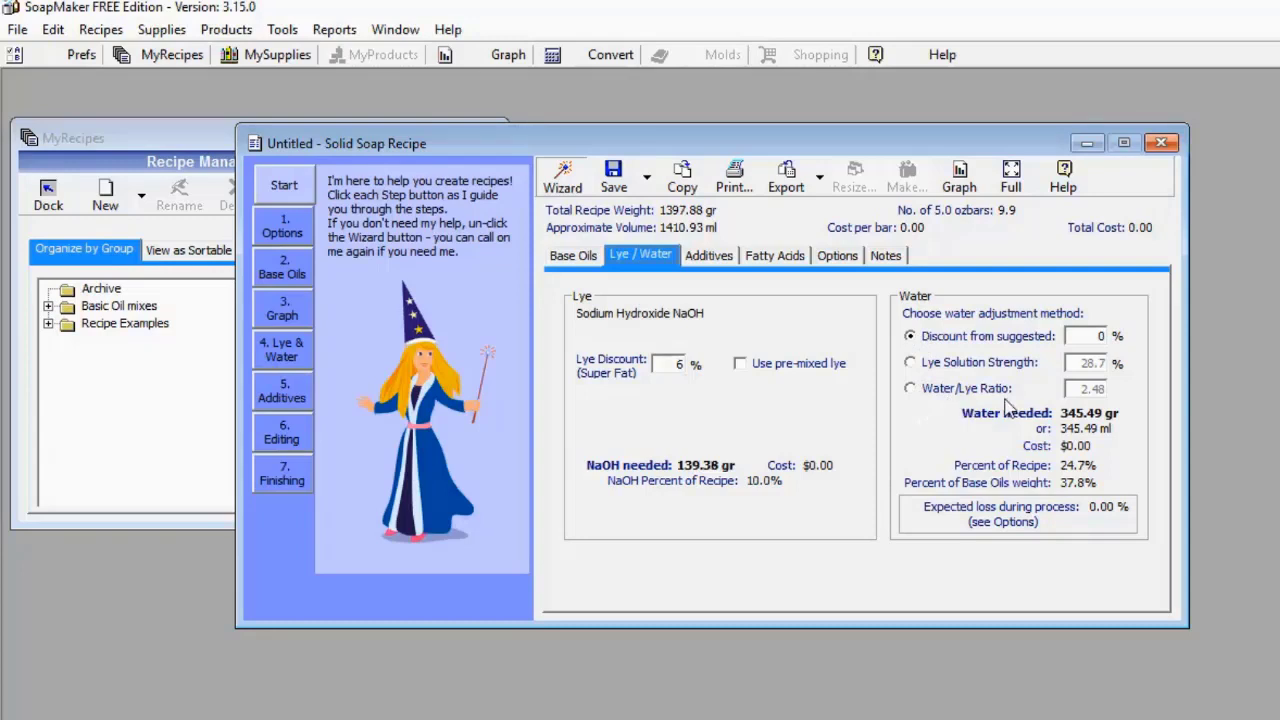
pyautogui.click(910, 389)
pyautogui.write('300')
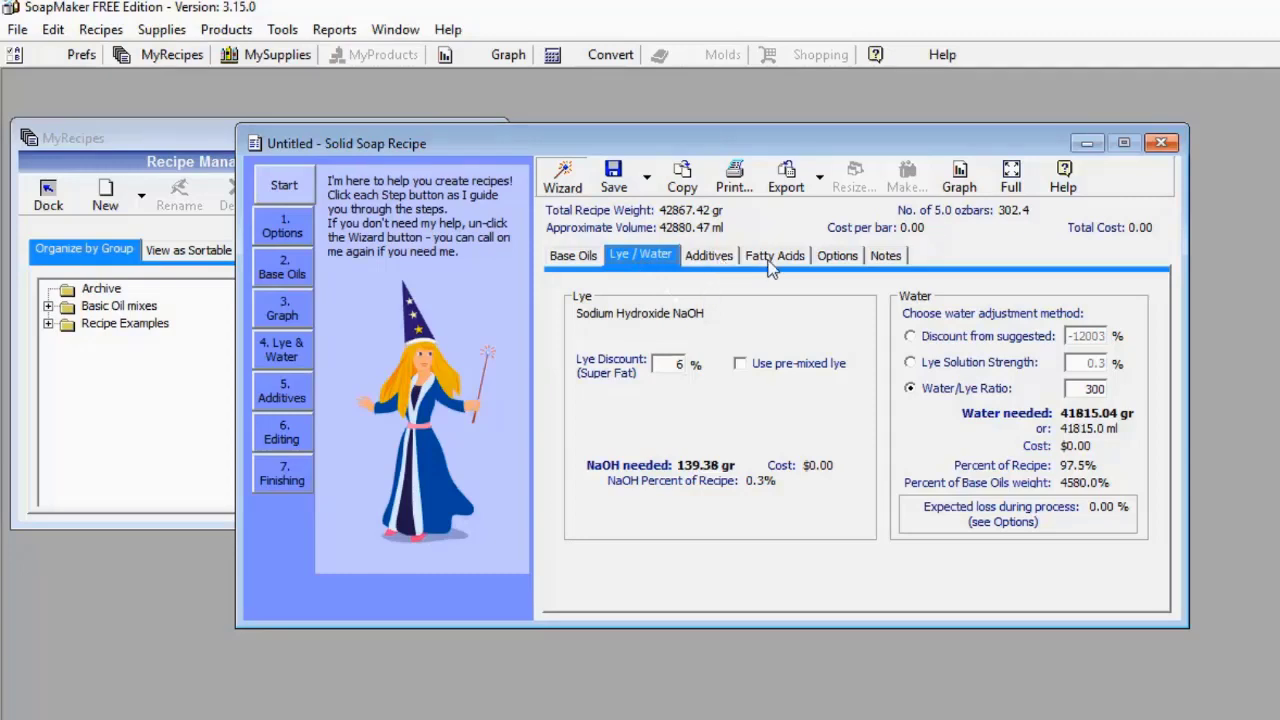
# Examine the categories available for the recipe's first additive without choosing one
pyautogui.click(709, 256)
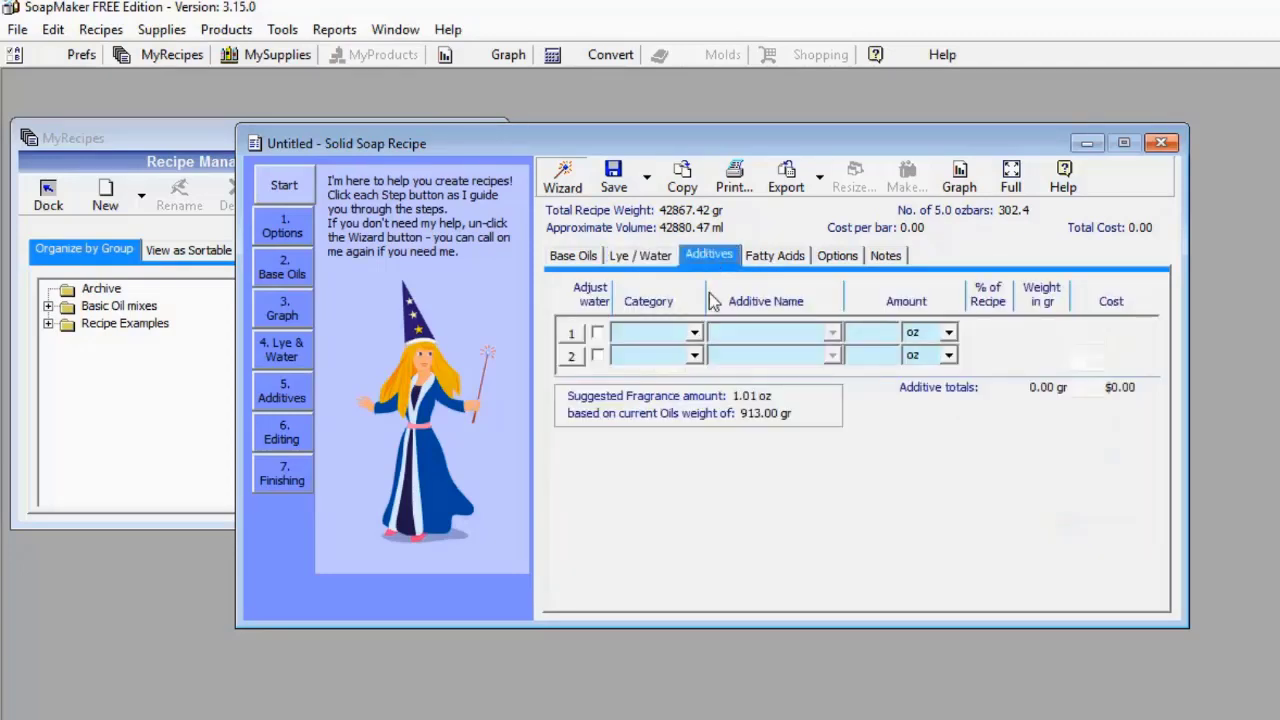
pyautogui.click(694, 335)
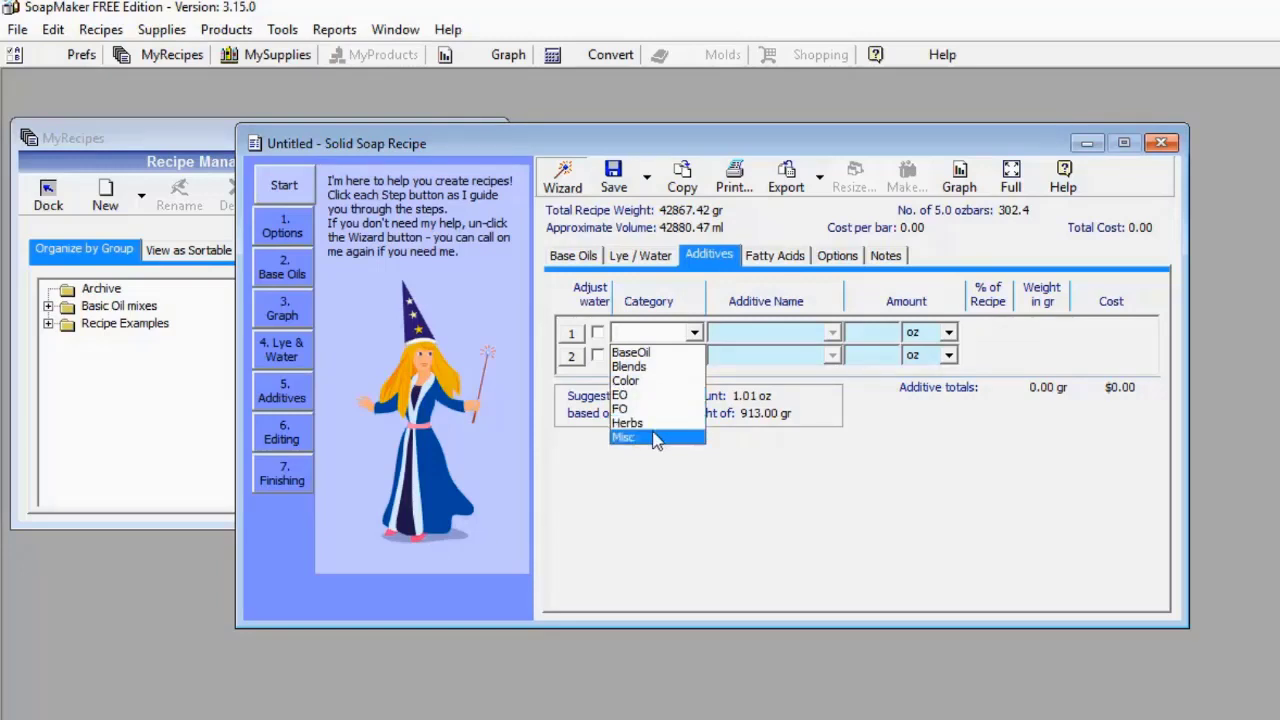
pyautogui.click(719, 453)
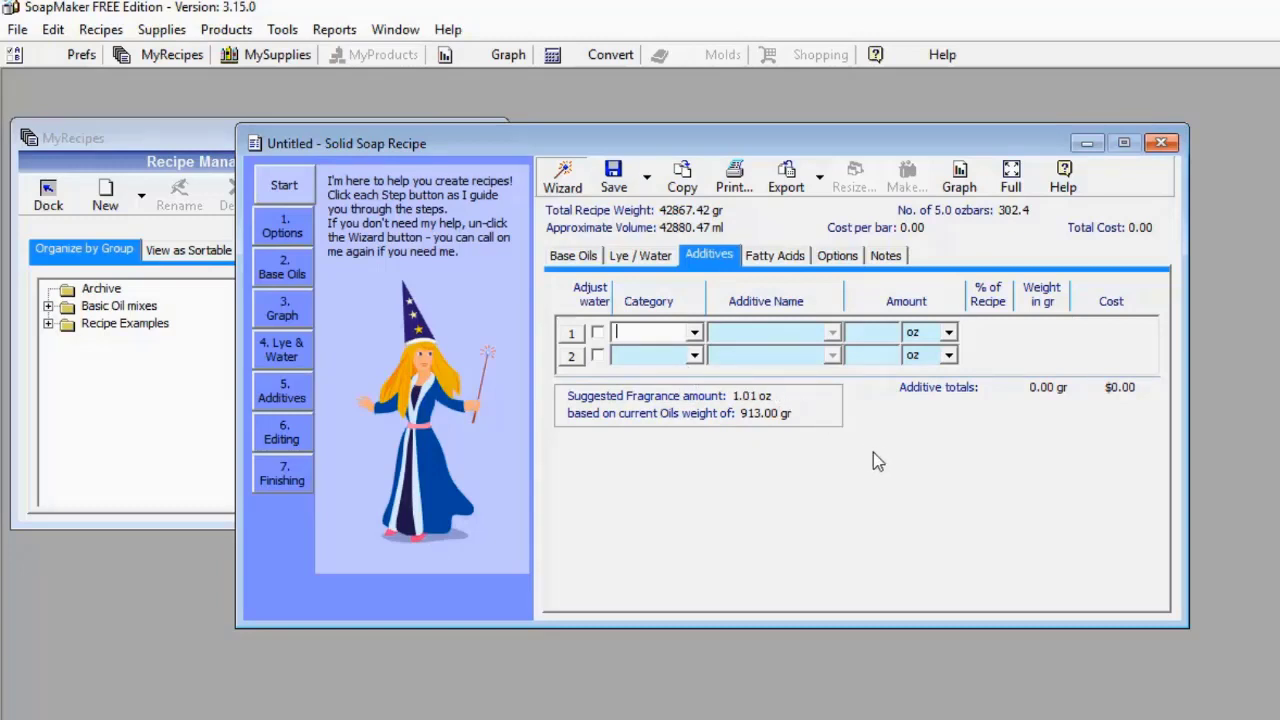
# Review the recipe's fatty acid composition, options and notes, and display the graph of its predicted soap qualities
pyautogui.click(779, 257)
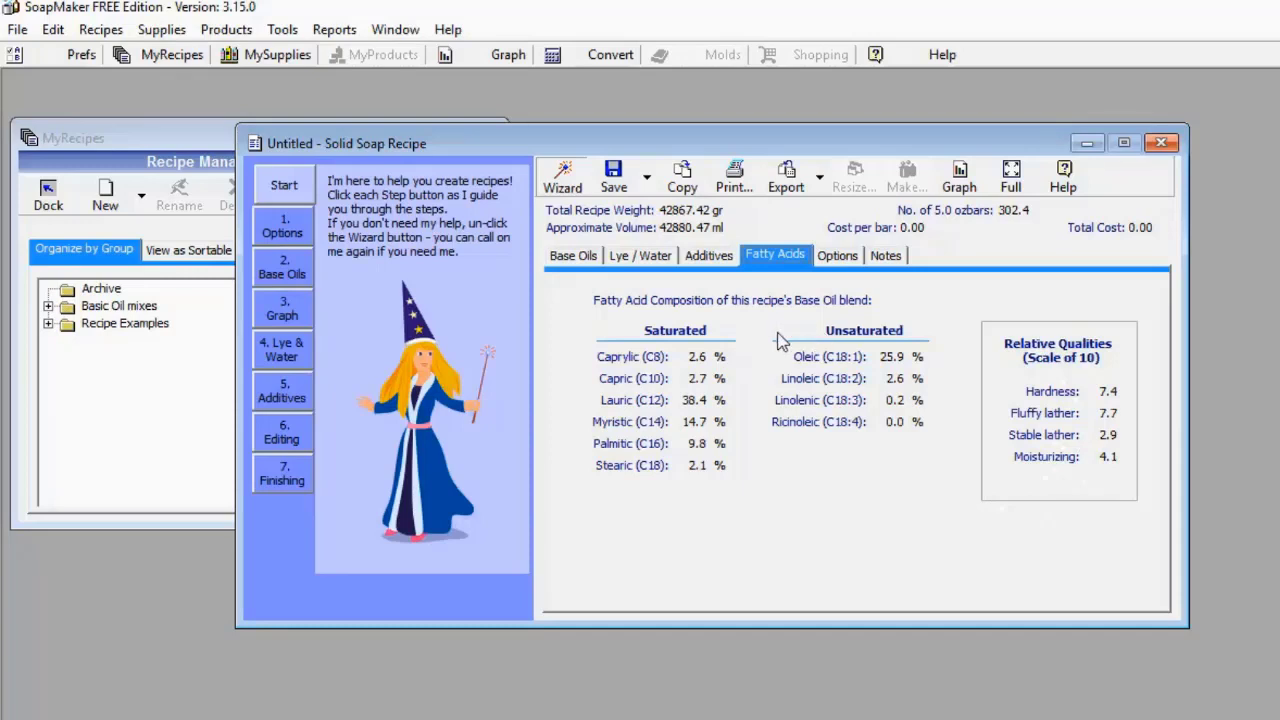
pyautogui.click(842, 258)
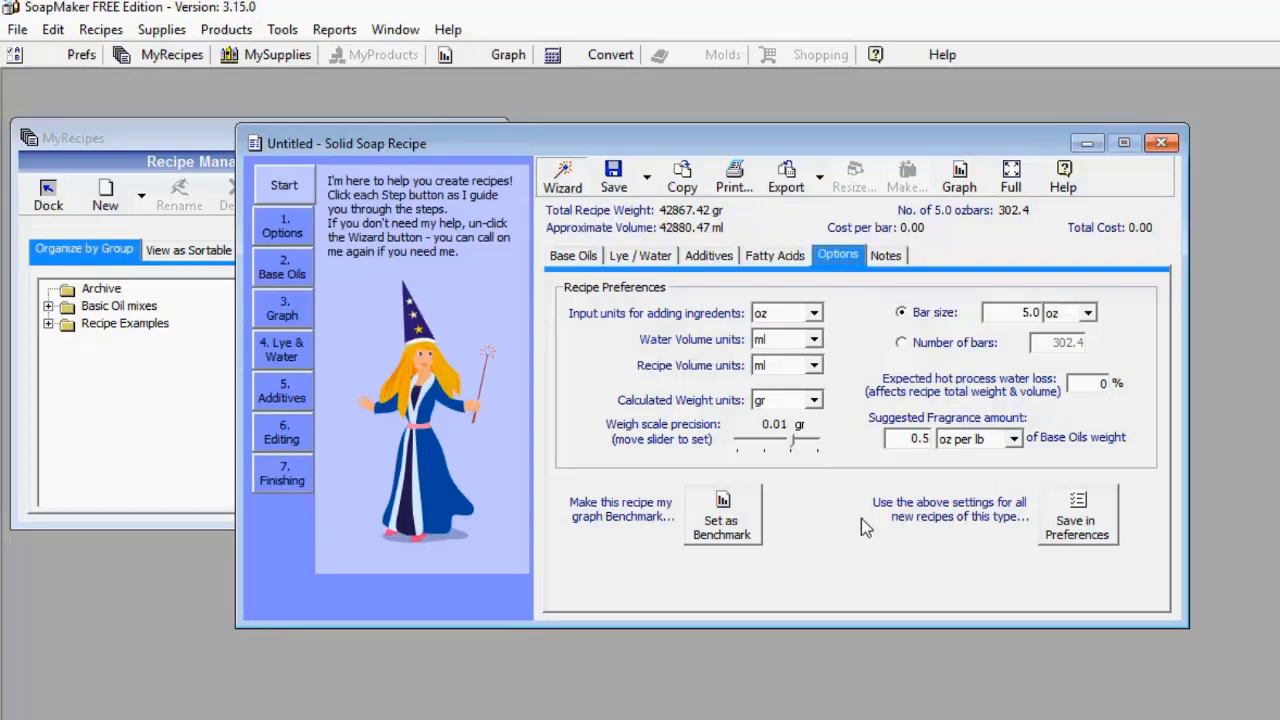
pyautogui.click(884, 258)
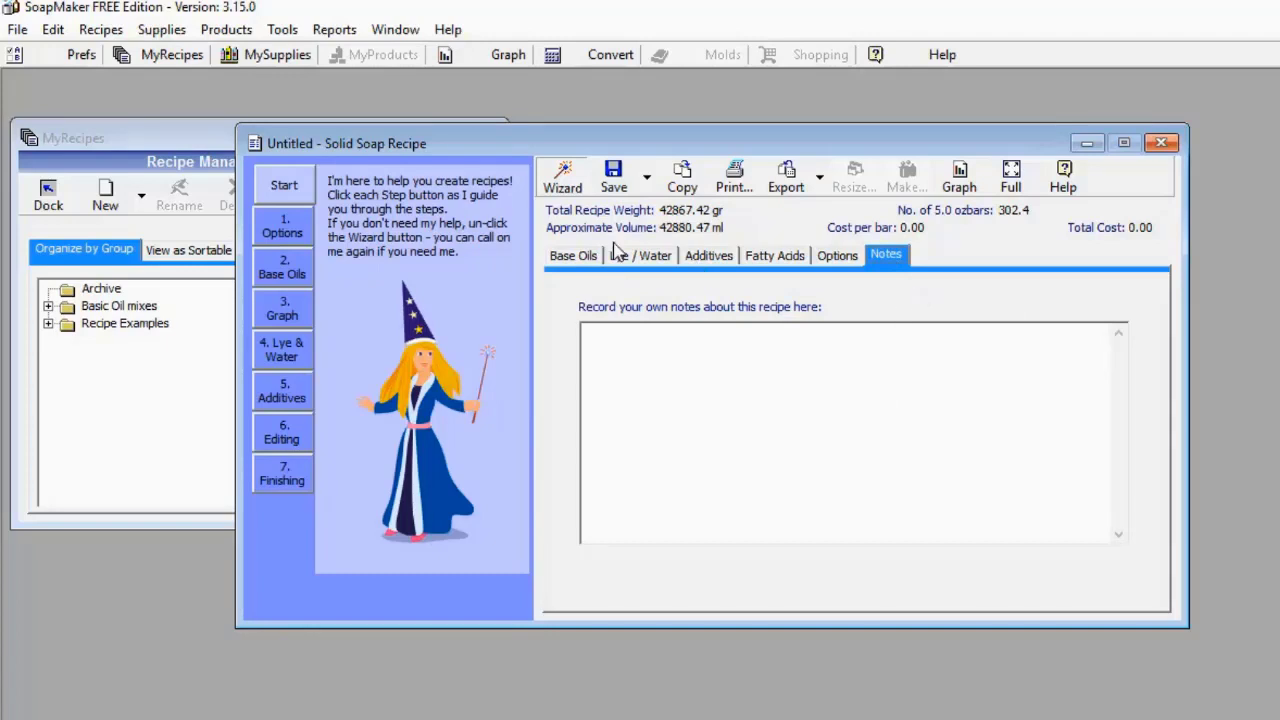
pyautogui.click(961, 182)
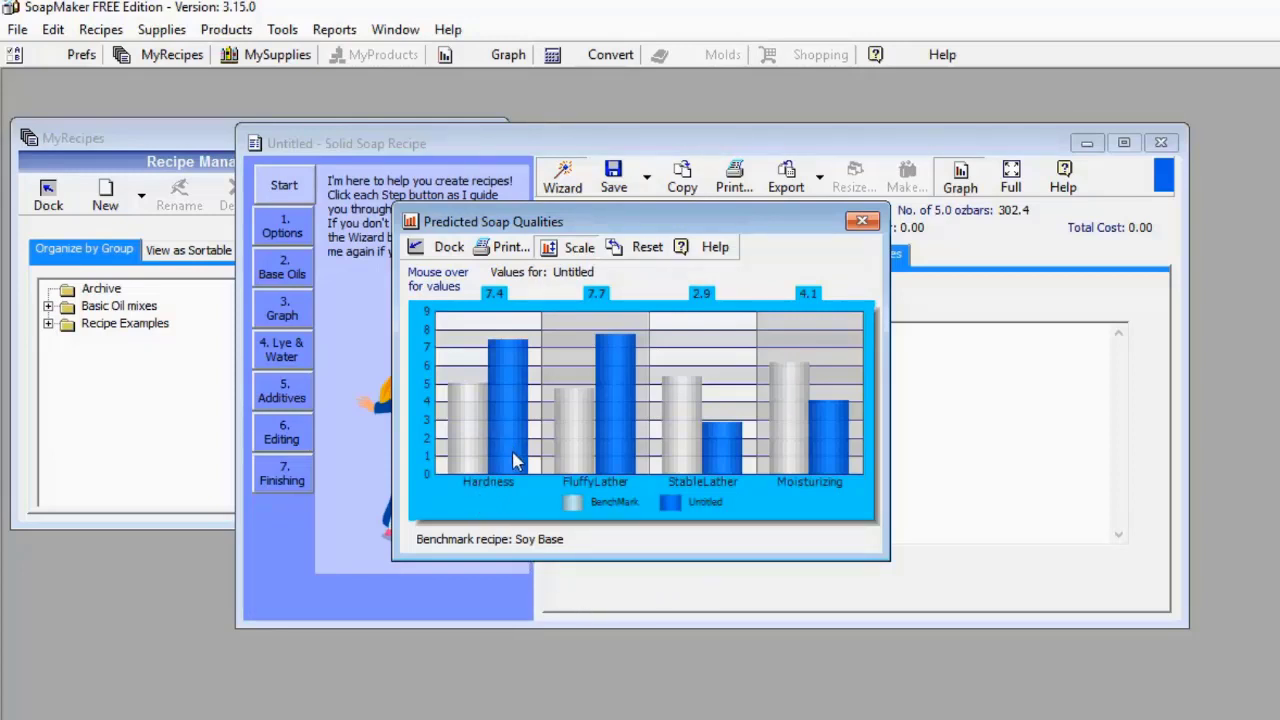
# Compare the recipe's predicted hardness, fluffy lather, stable lather and moisturizing values with those of the Soy Base benchmark
pyautogui.moveTo(446, 458)
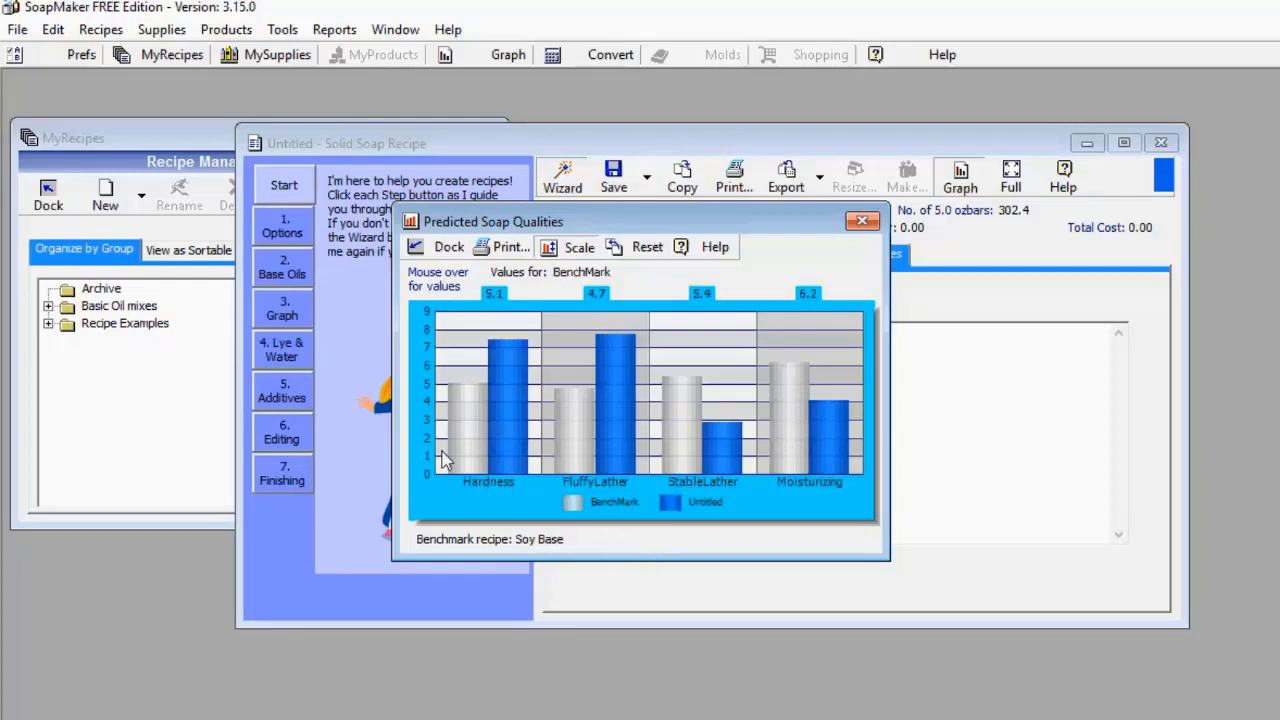
pyautogui.moveTo(523, 388)
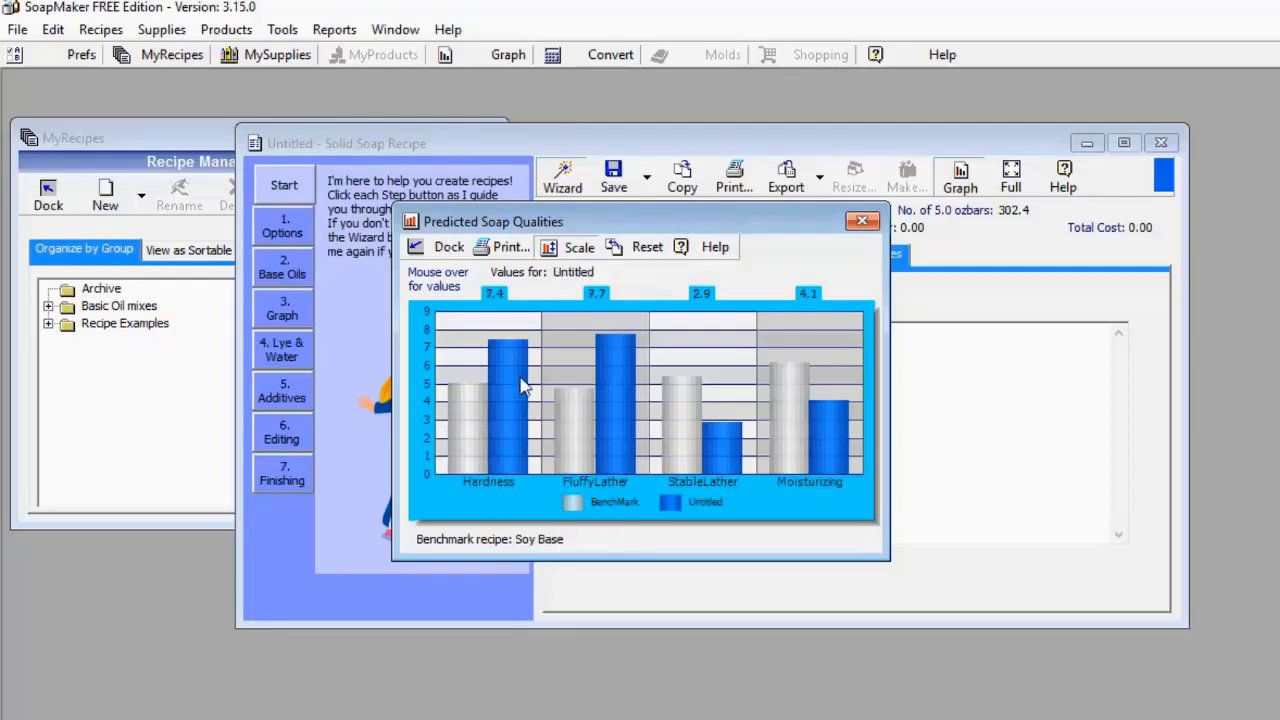
pyautogui.moveTo(470, 420)
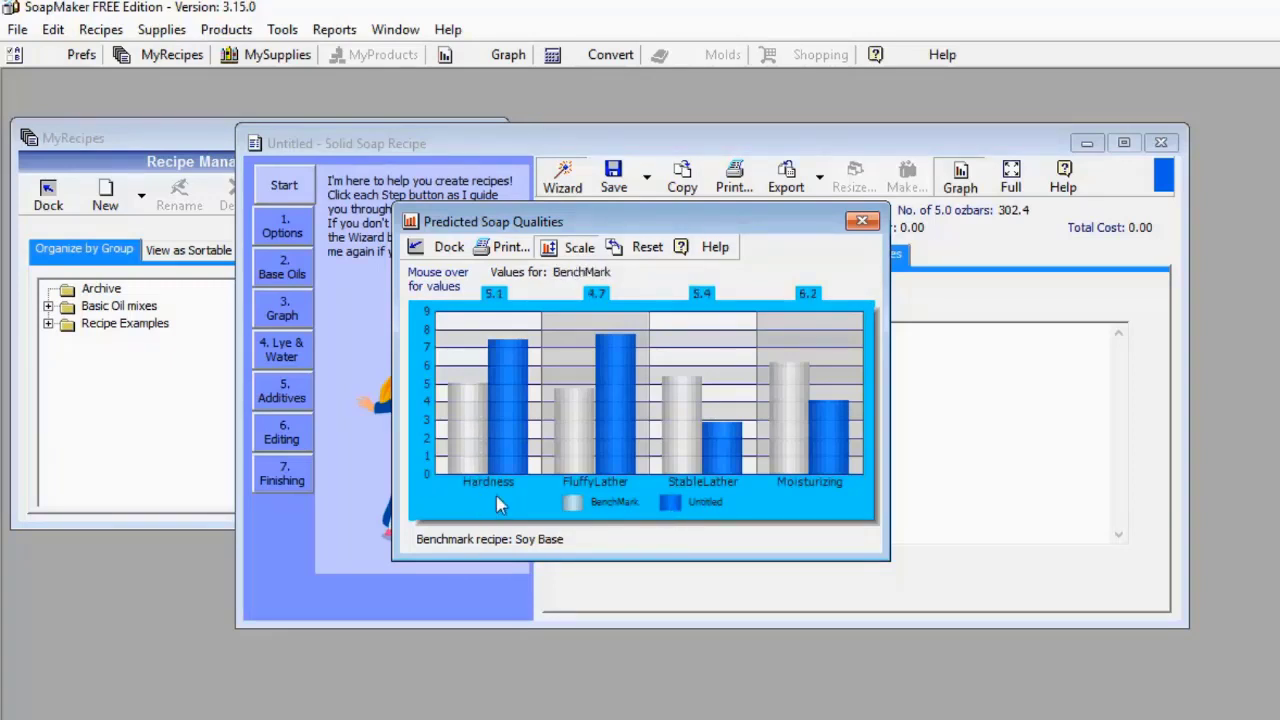
pyautogui.moveTo(511, 466)
pyautogui.moveTo(512, 416)
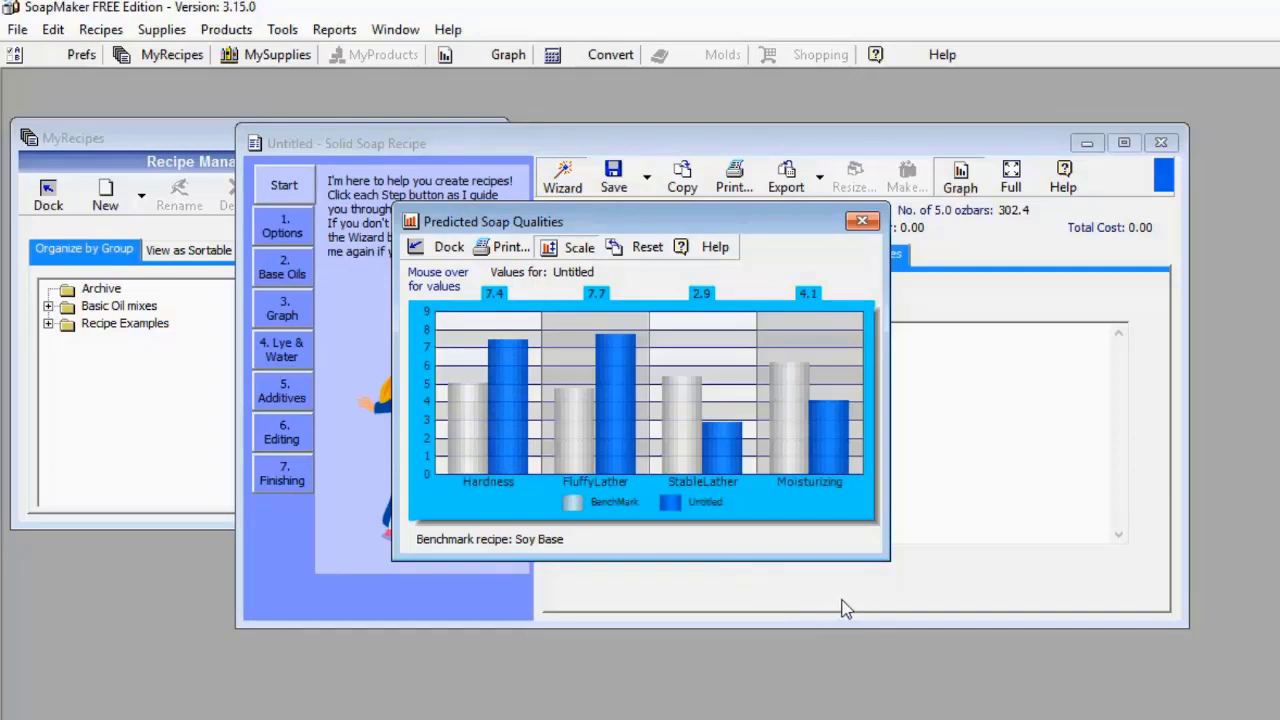
pyautogui.moveTo(492, 443)
pyautogui.moveTo(601, 469)
pyautogui.moveTo(607, 410)
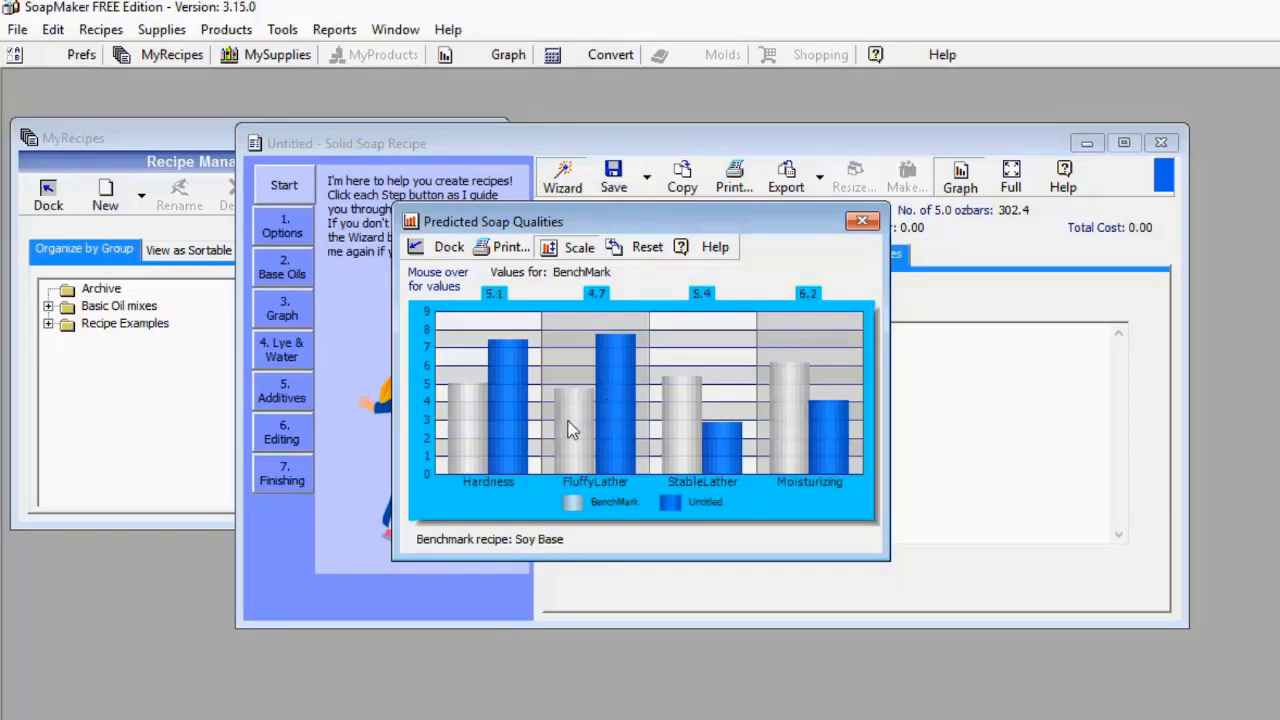
pyautogui.moveTo(605, 381)
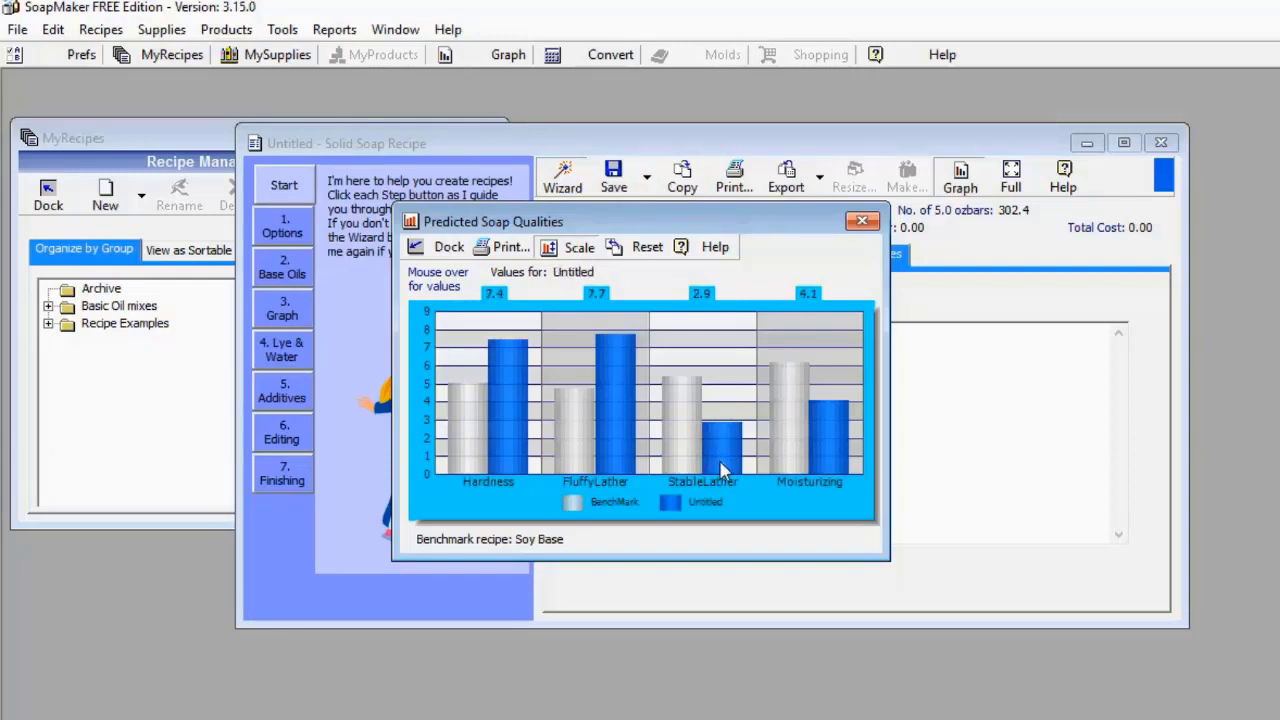
pyautogui.moveTo(690, 433)
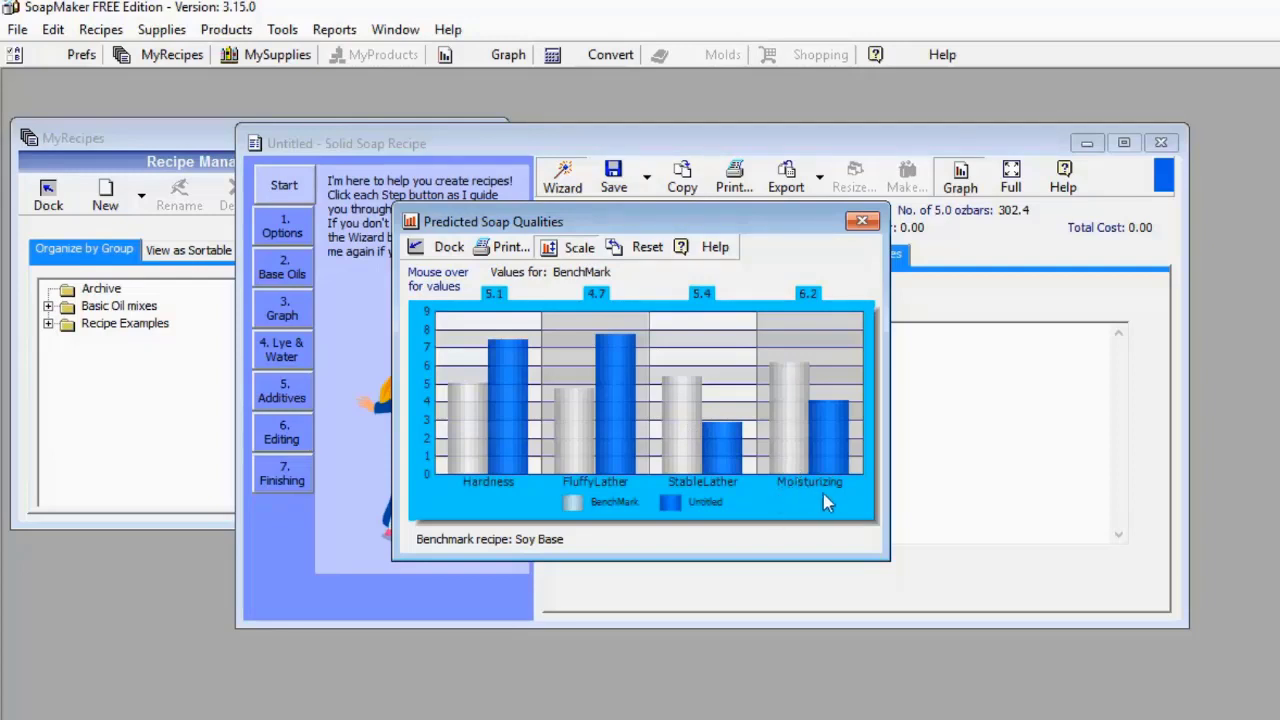
pyautogui.moveTo(827, 450)
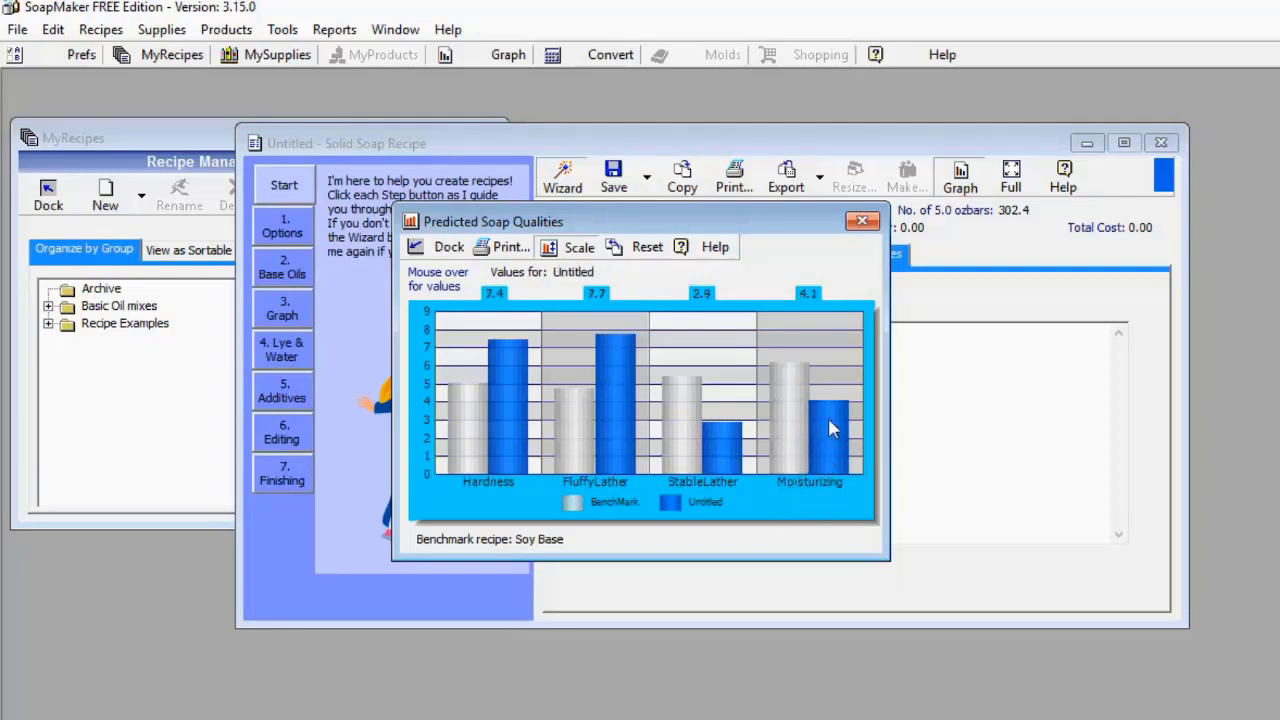
pyautogui.moveTo(786, 401)
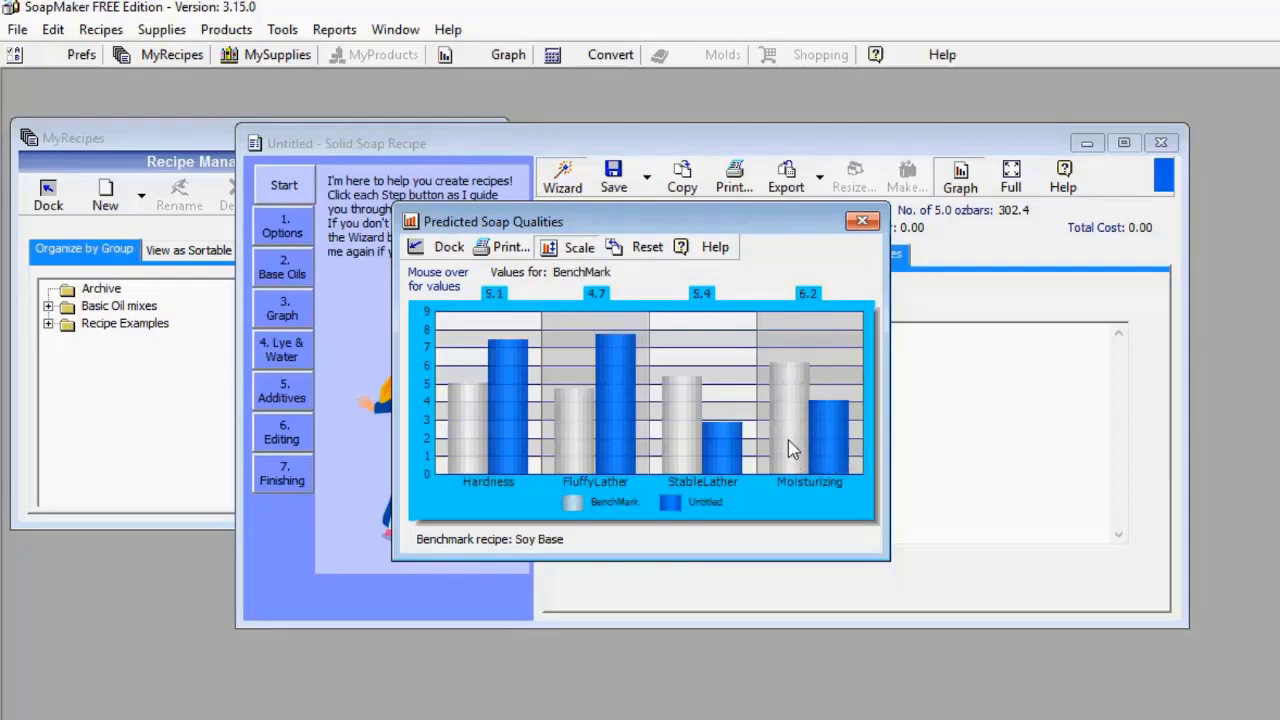
# Move the Predicted Soap Qualities graph window clear of the recipe's weight, volume and cost summary and its section tabs
pyautogui.click(958, 178)
pyautogui.moveTo(762, 224); pyautogui.dragTo(790, 232)
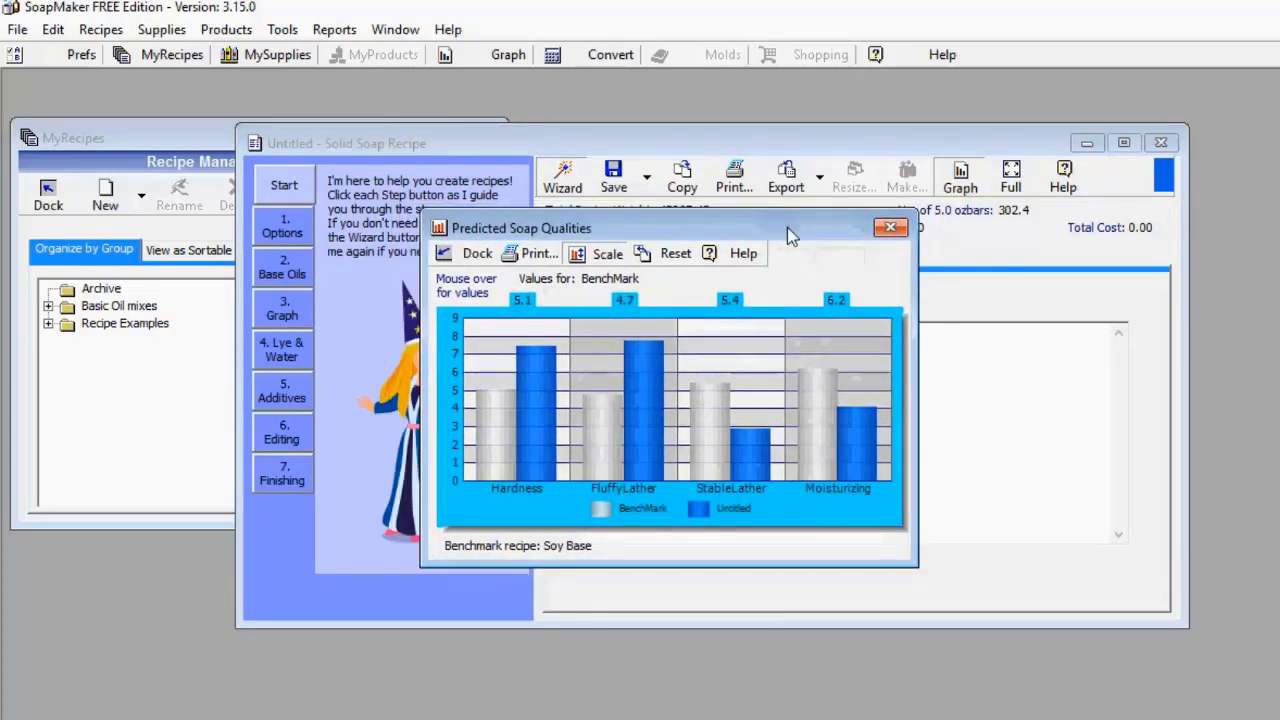
pyautogui.moveTo(787, 228); pyautogui.dragTo(812, 248)
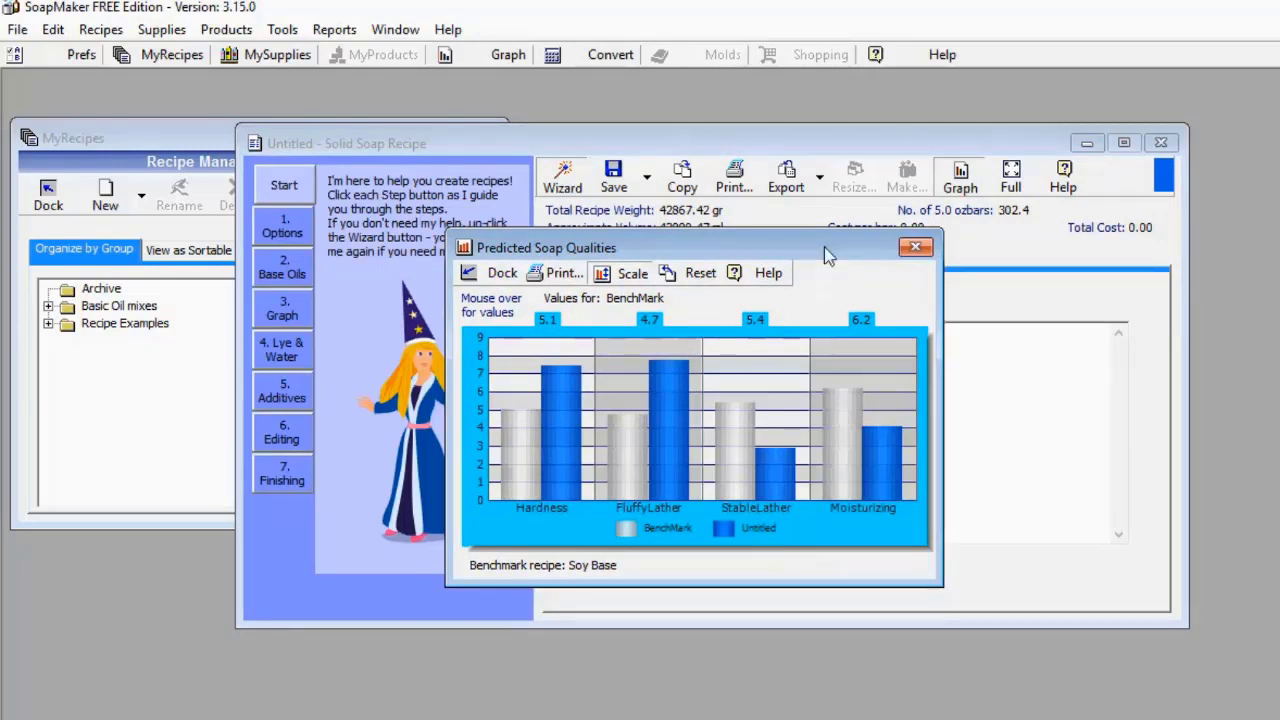
pyautogui.moveTo(815, 250); pyautogui.dragTo(801, 216)
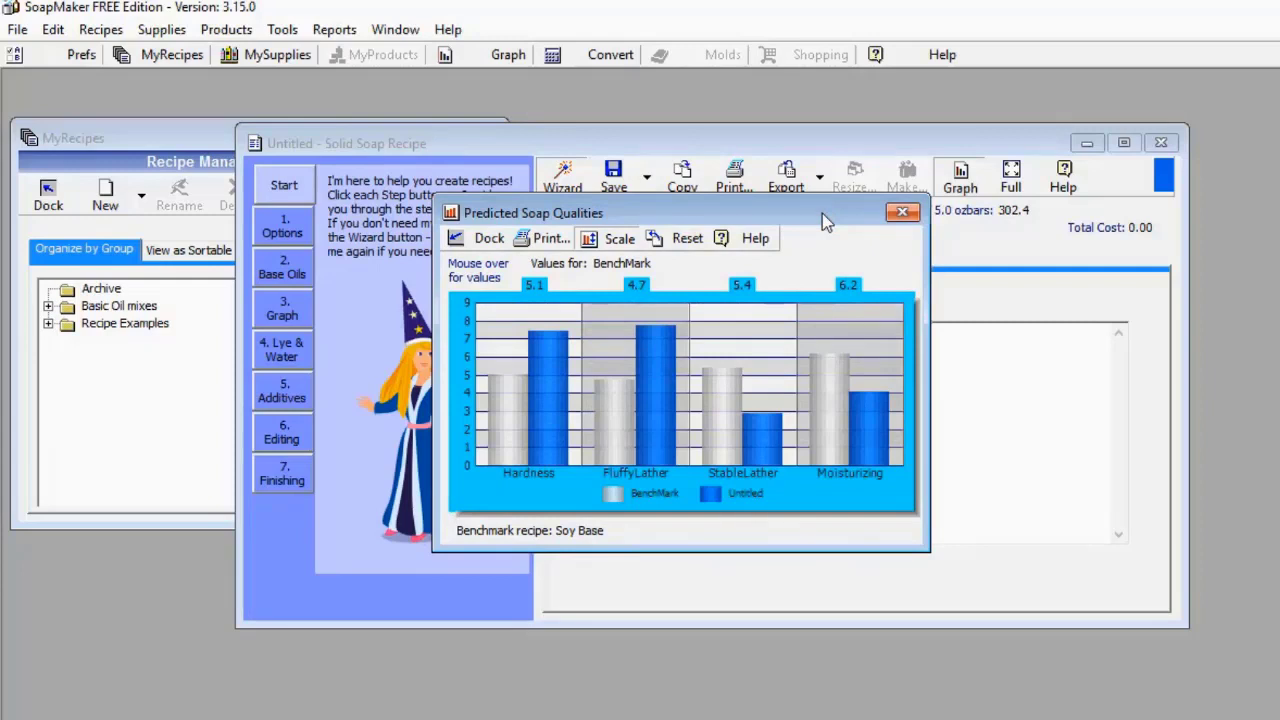
pyautogui.moveTo(822, 213); pyautogui.dragTo(891, 314)
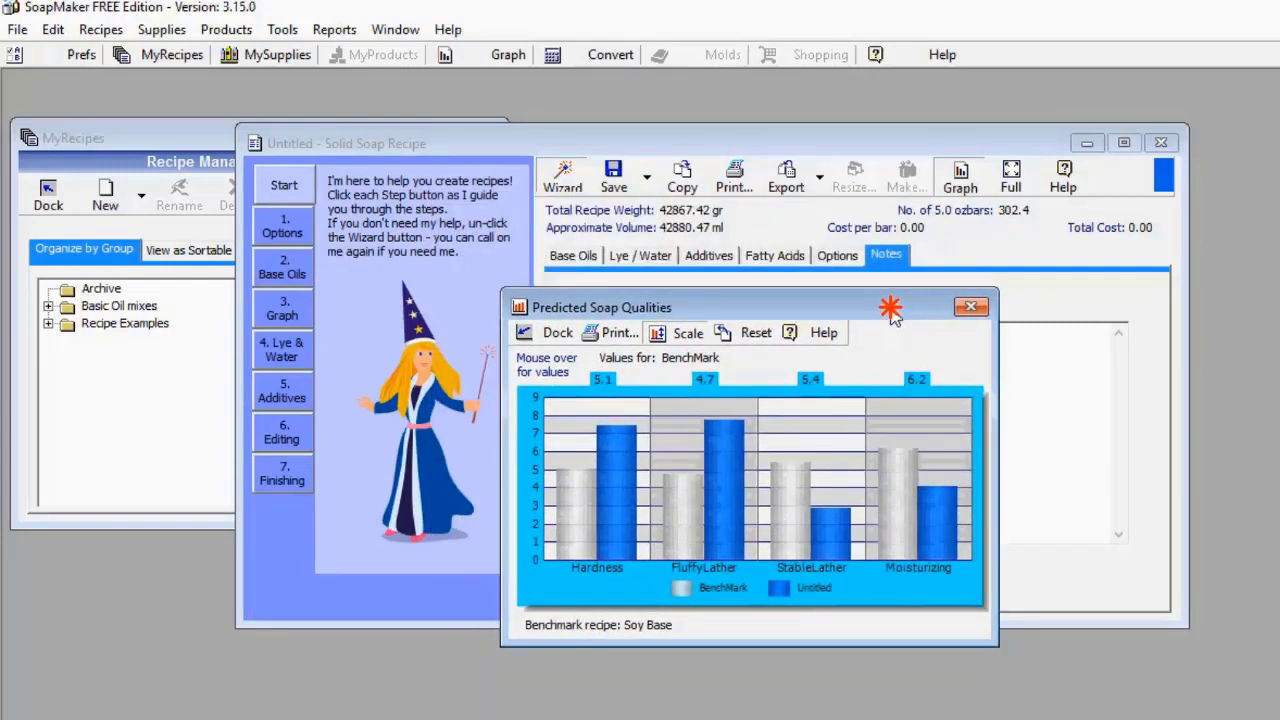